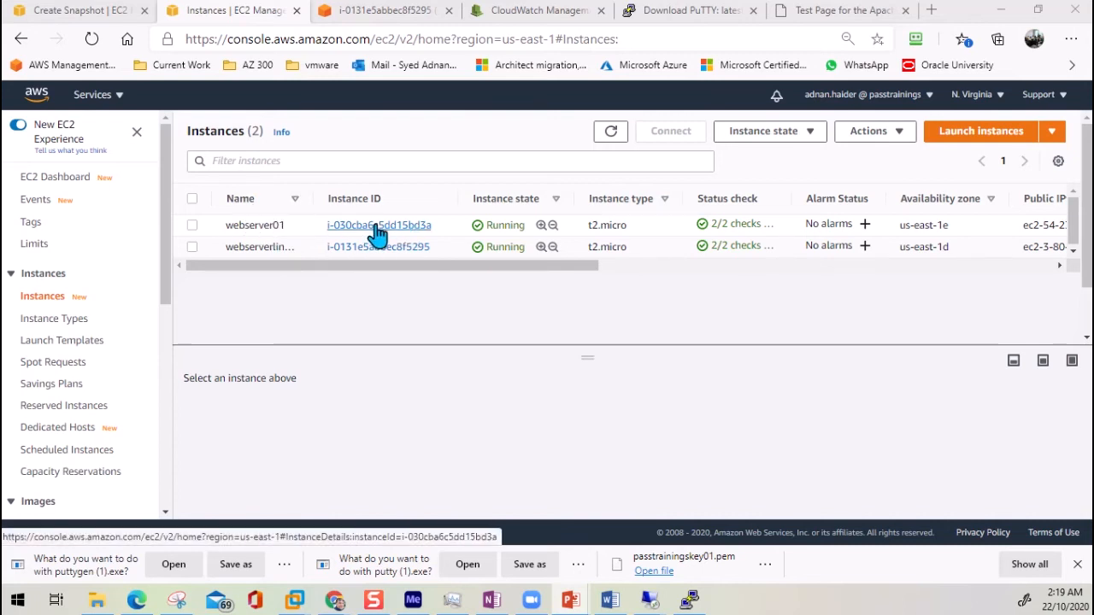
Review webserver01's RDP client connection options and Windows password retrieval page, then return to the instances list
left_click(192, 226)
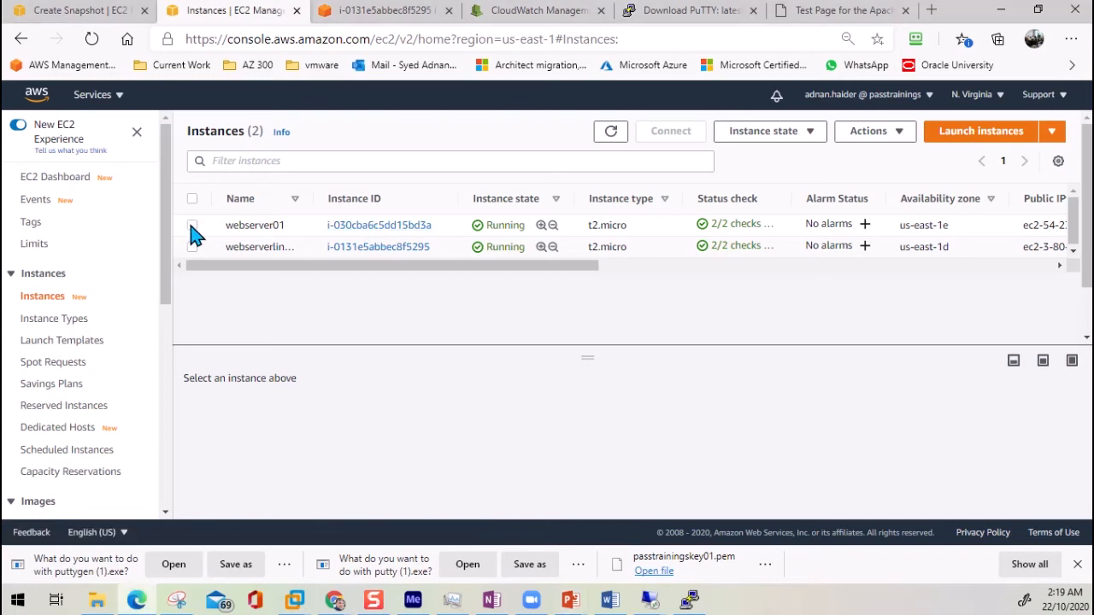
left_click(193, 227)
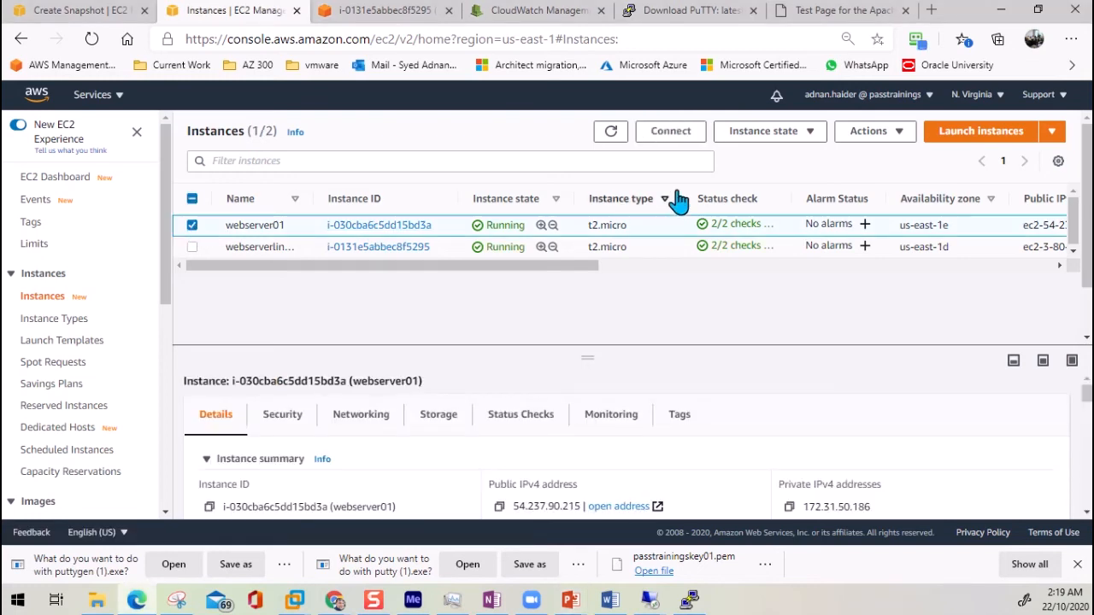
left_click(672, 133)
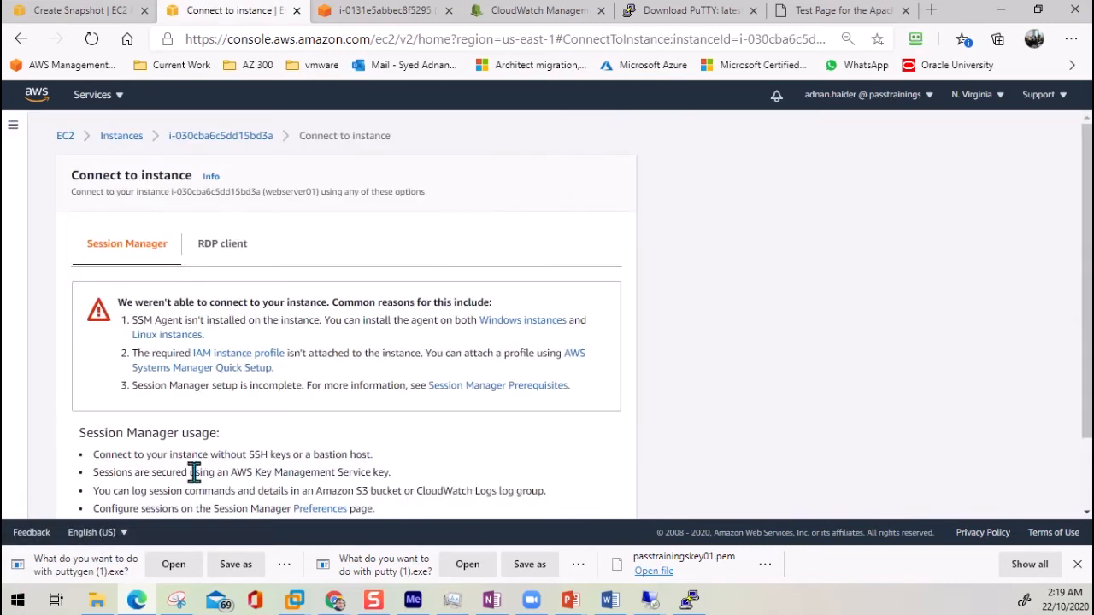
left_click(233, 257)
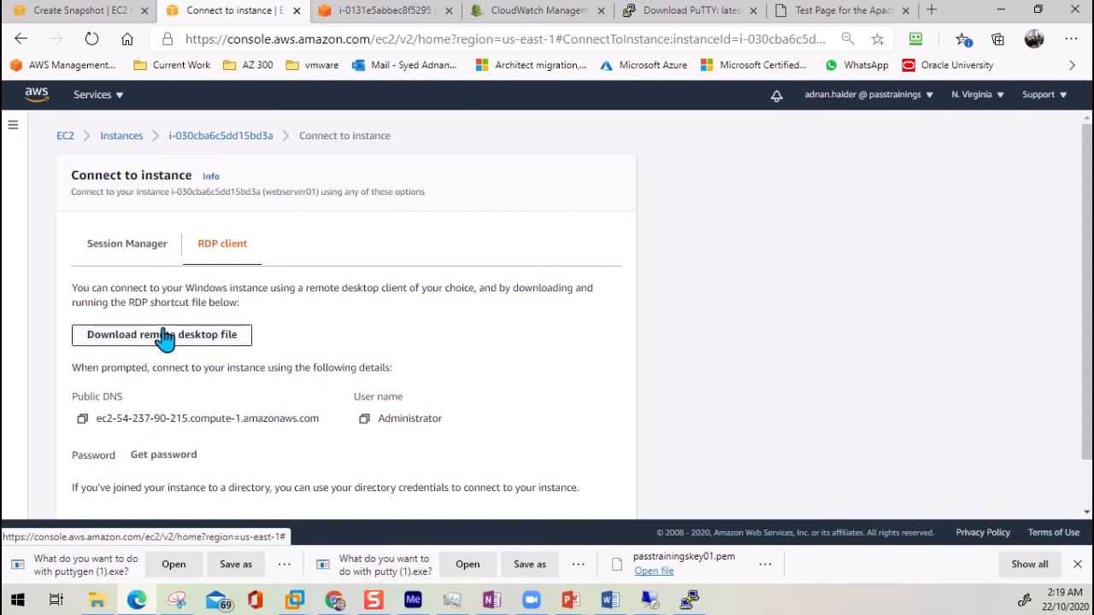
left_click(160, 456)
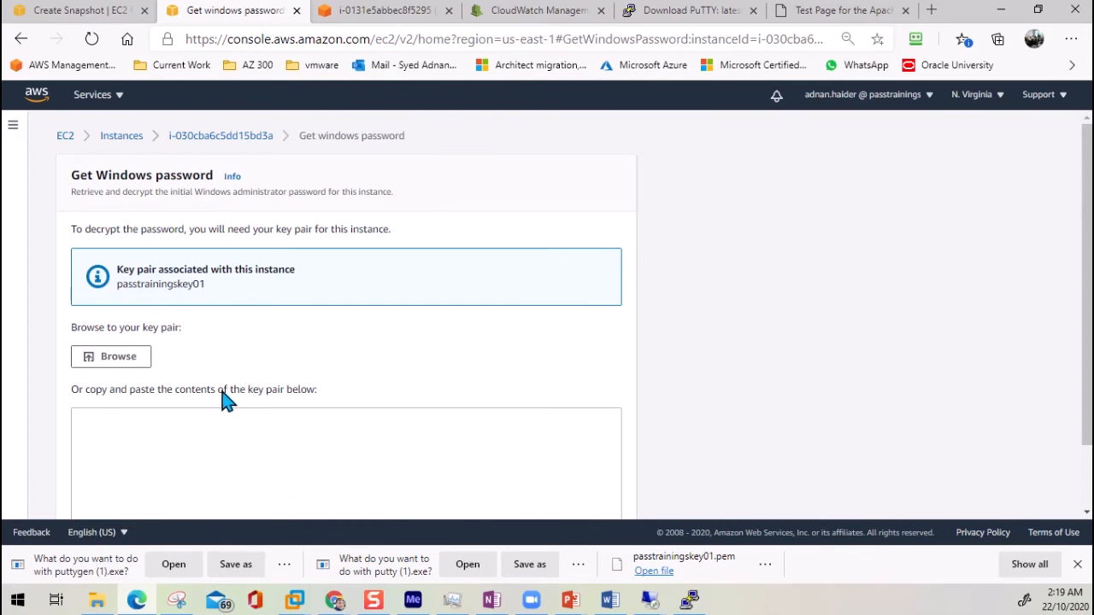
left_click(121, 136)
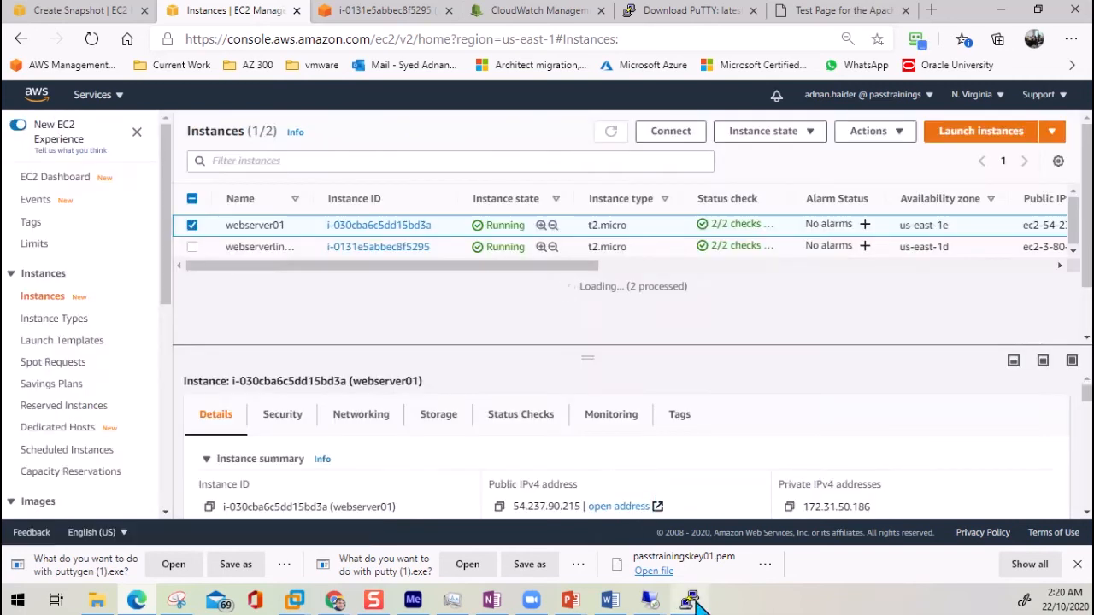
Switch to the webserver01 Remote Desktop session, dismiss the network discovery prompt, and open Server Manager
left_click(650, 601)
left_click(709, 523)
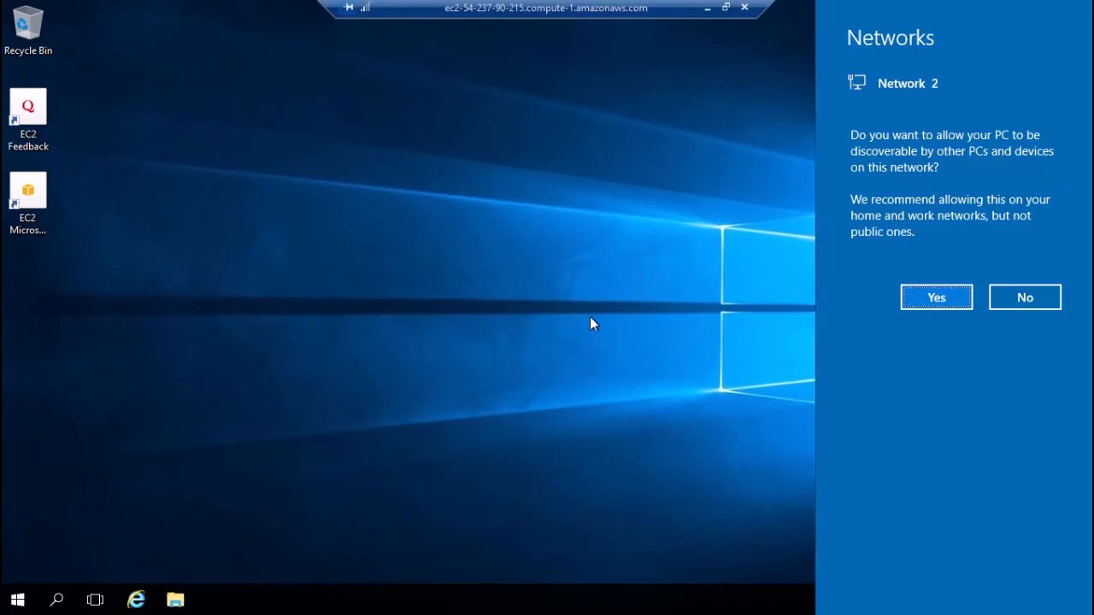
left_click(9, 613)
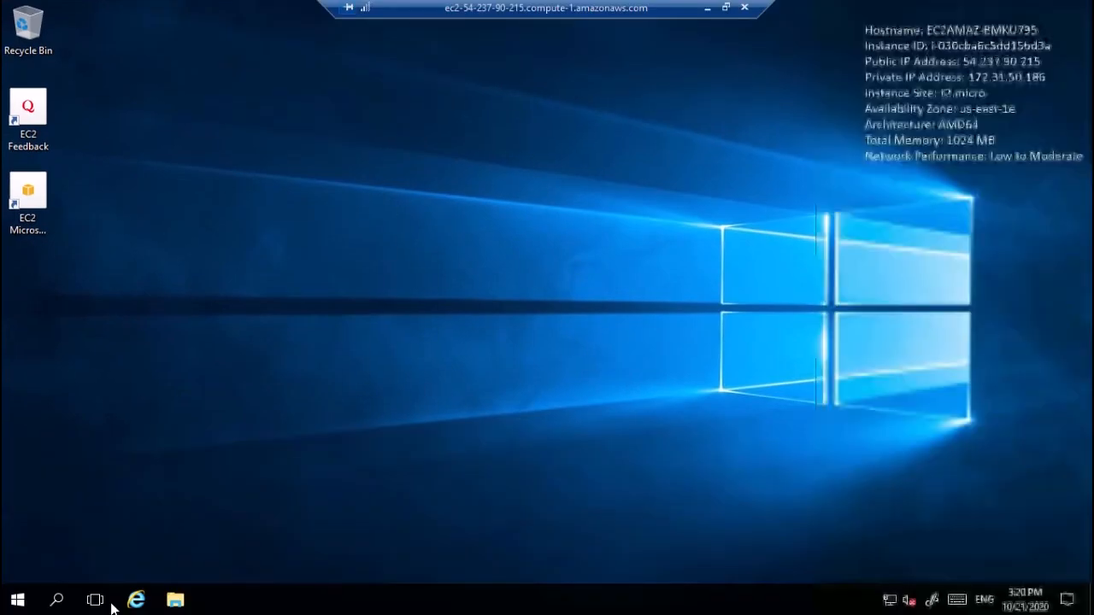
left_click(18, 603)
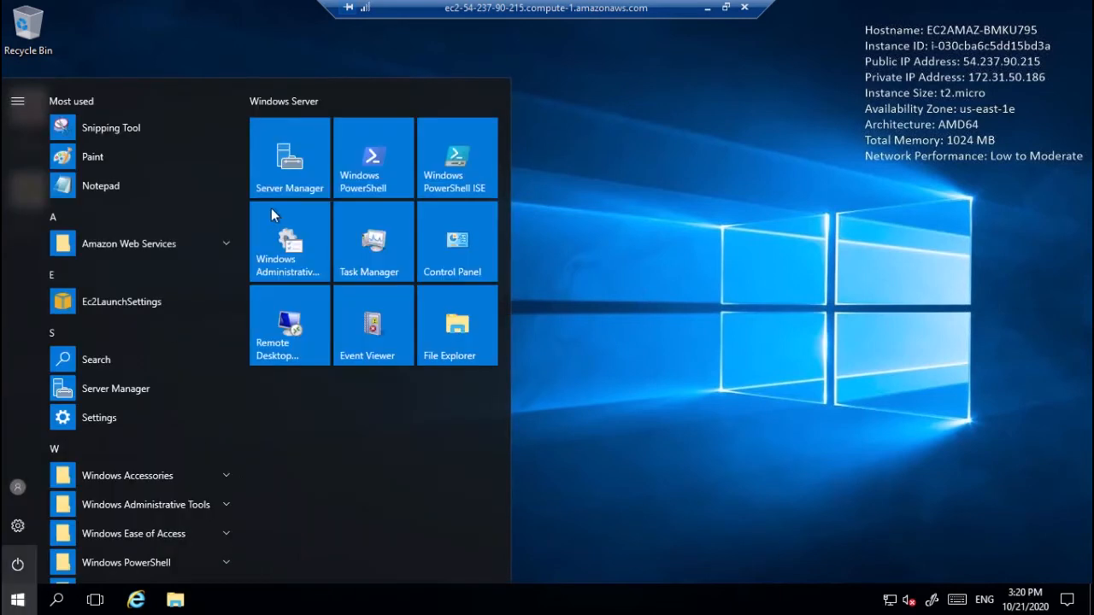
left_click(306, 154)
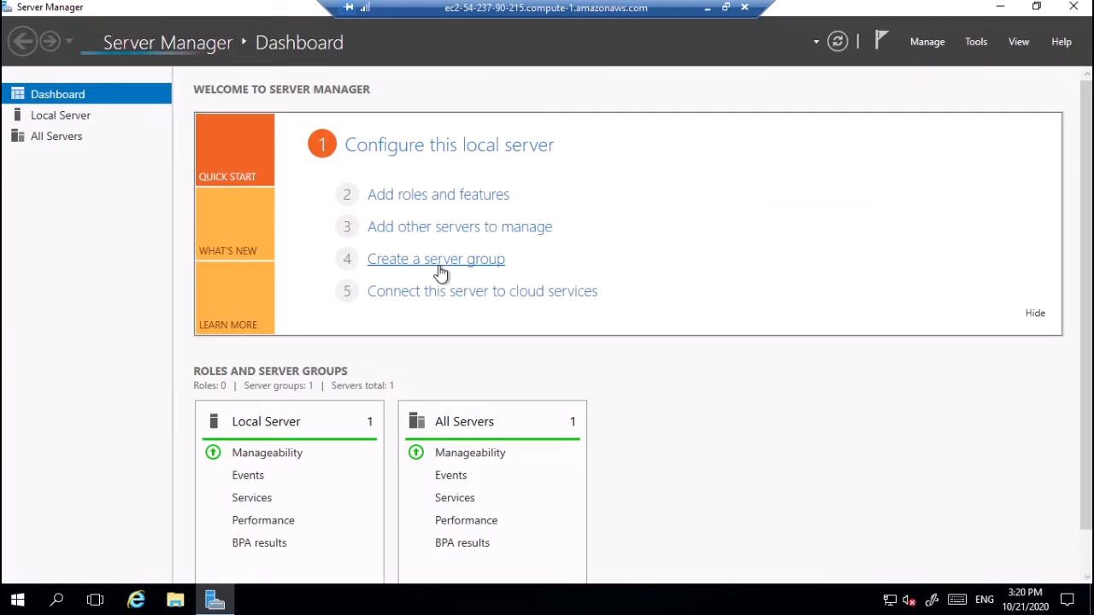
Try to start the Add Roles and Features wizard from the Server Manager dashboard
left_click(440, 198)
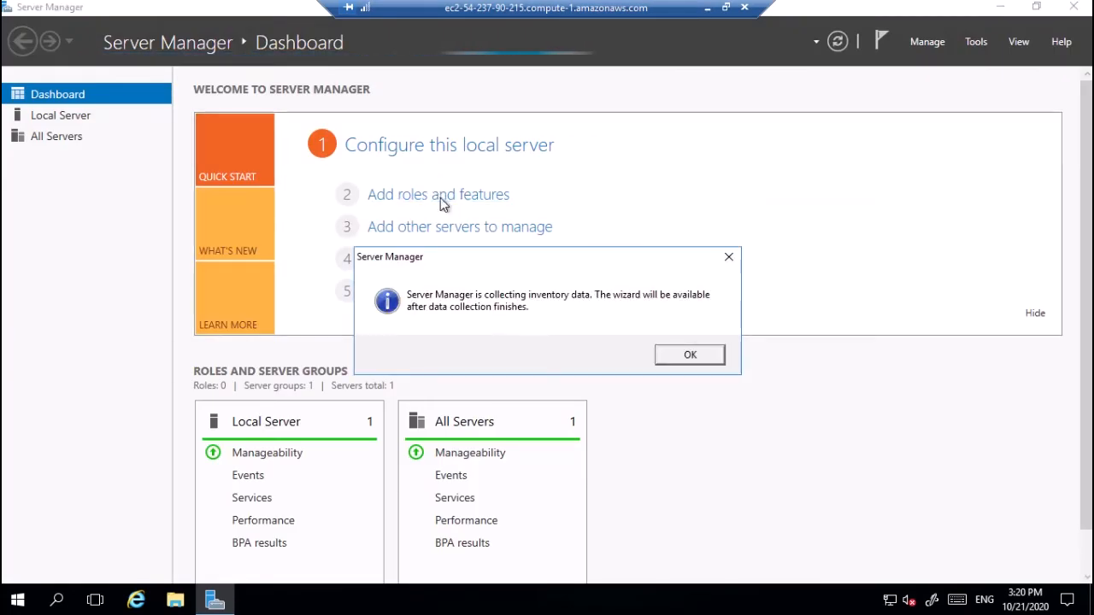
left_click(691, 356)
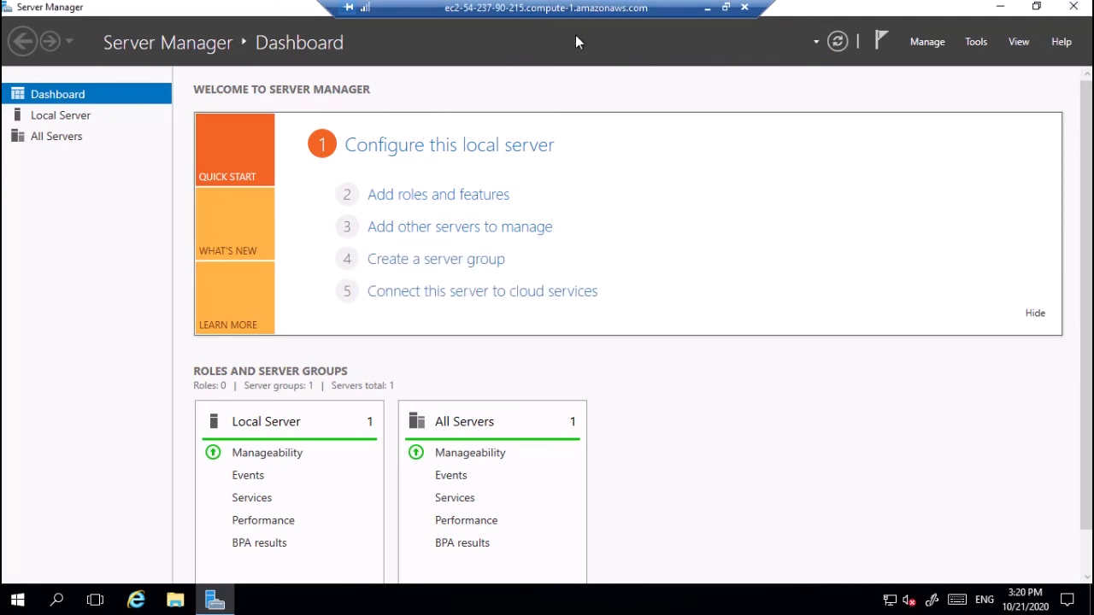
left_click(434, 202)
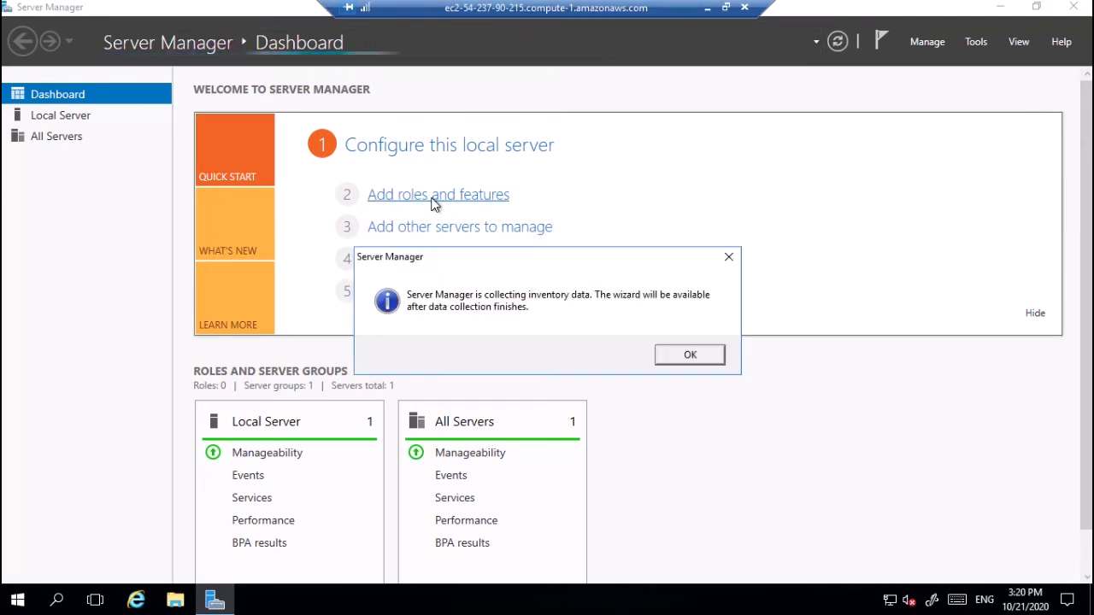
left_click(686, 356)
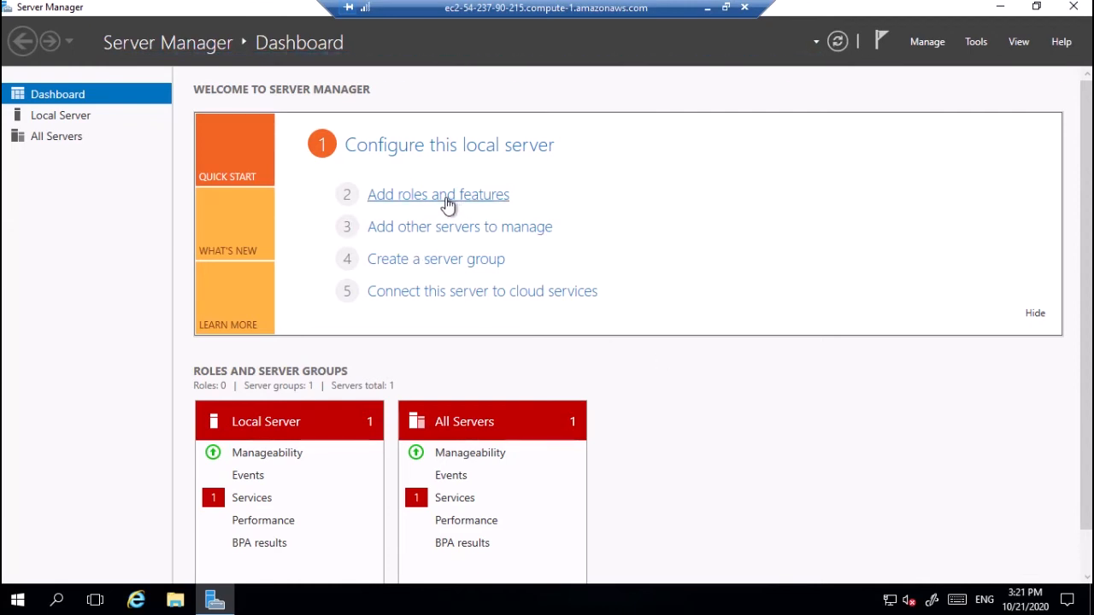
Start the Add Roles and Features wizard, keeping role-based or feature-based installation and the default destination server
left_click(448, 201)
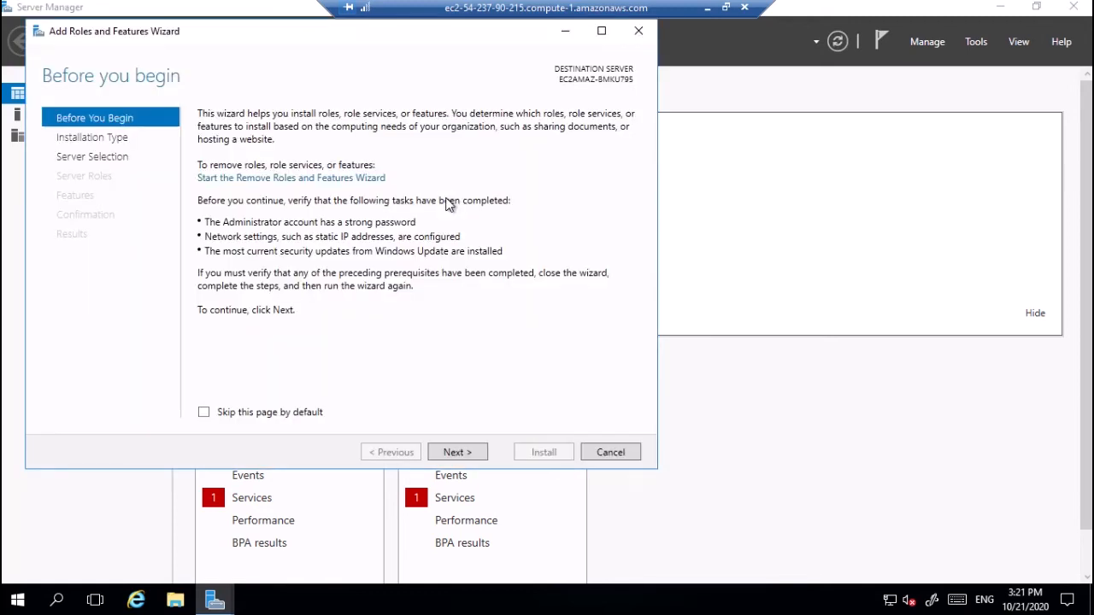
left_click(458, 452)
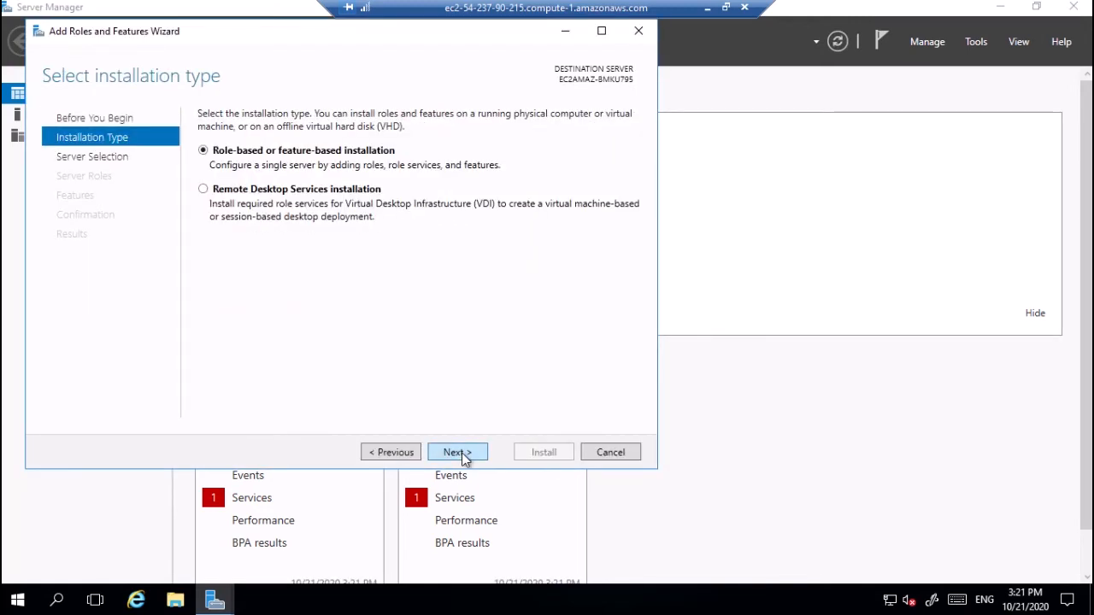
left_click(458, 452)
left_click(461, 455)
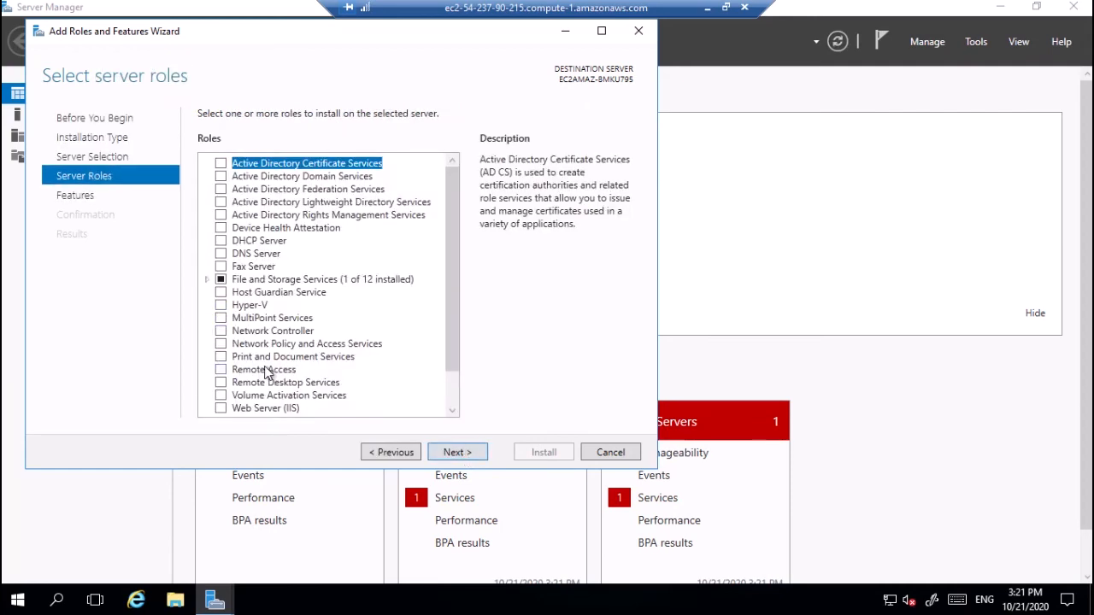
Select the Web Server (IIS) role together with its required management tools
left_click(221, 409)
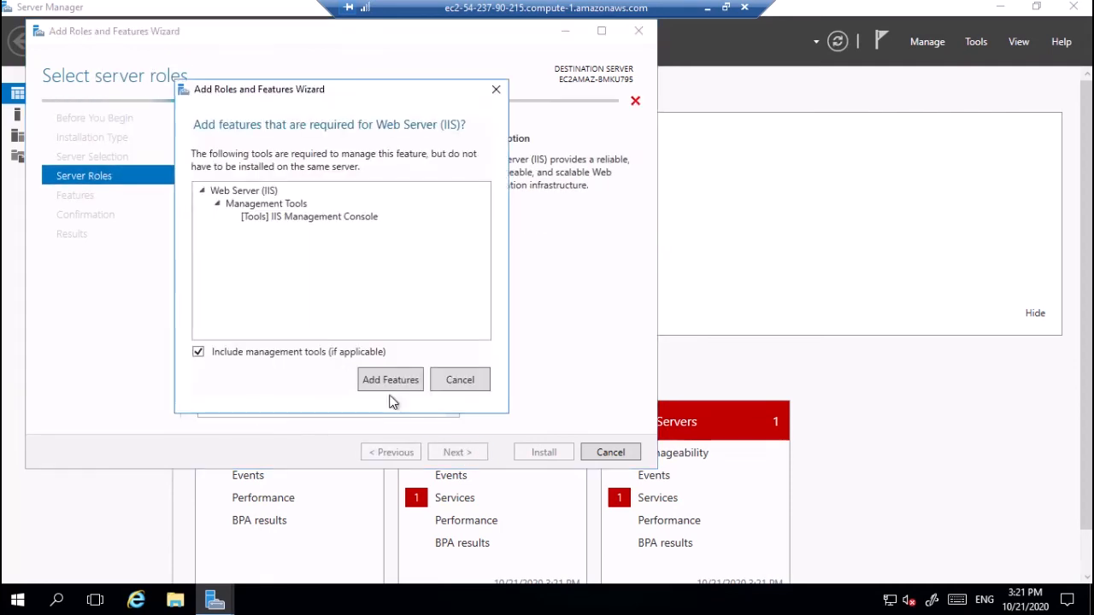
left_click(390, 380)
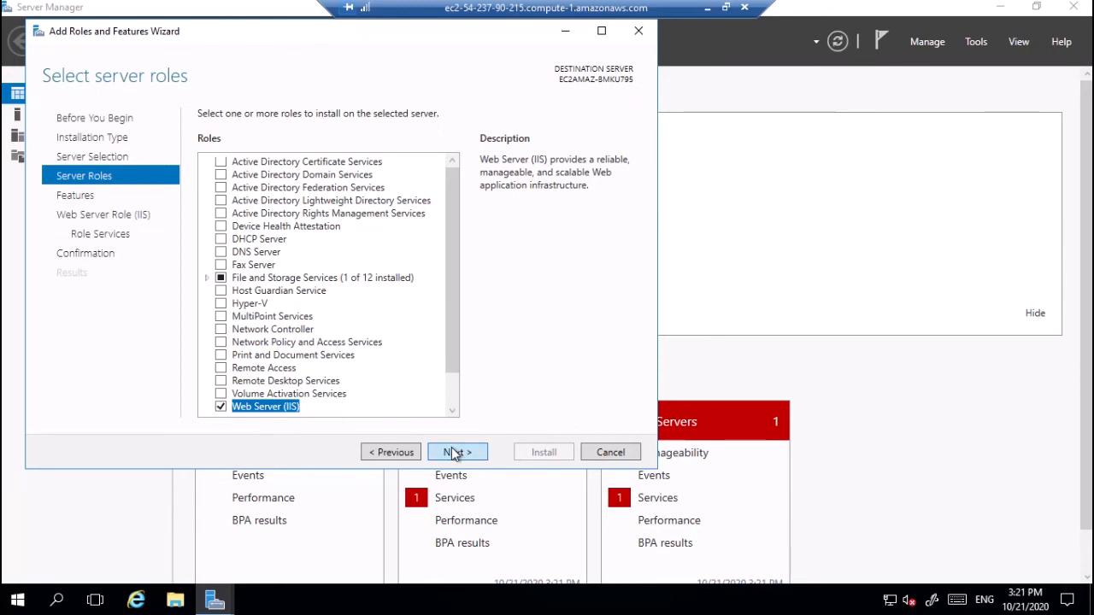
left_click(454, 454)
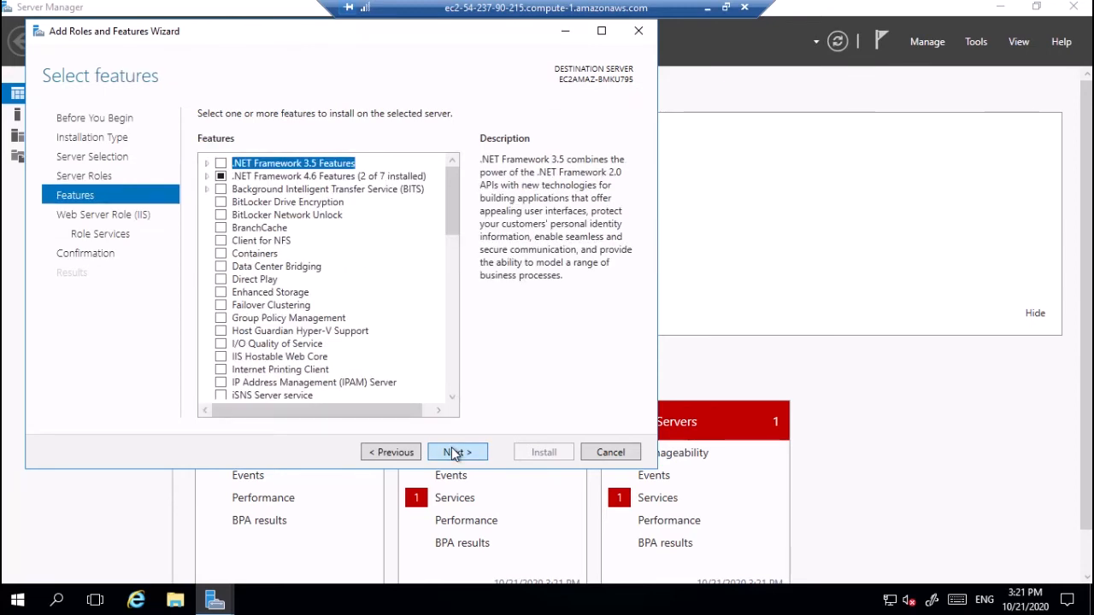
Accept the default features and IIS role services and start the installation
left_click(454, 454)
left_click(454, 453)
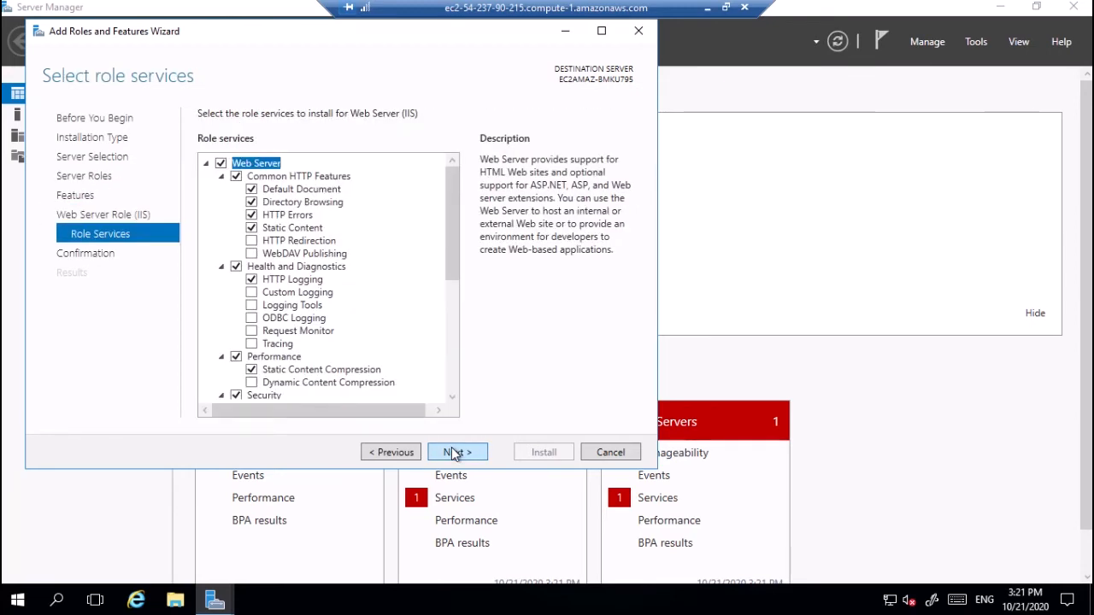
left_click(454, 454)
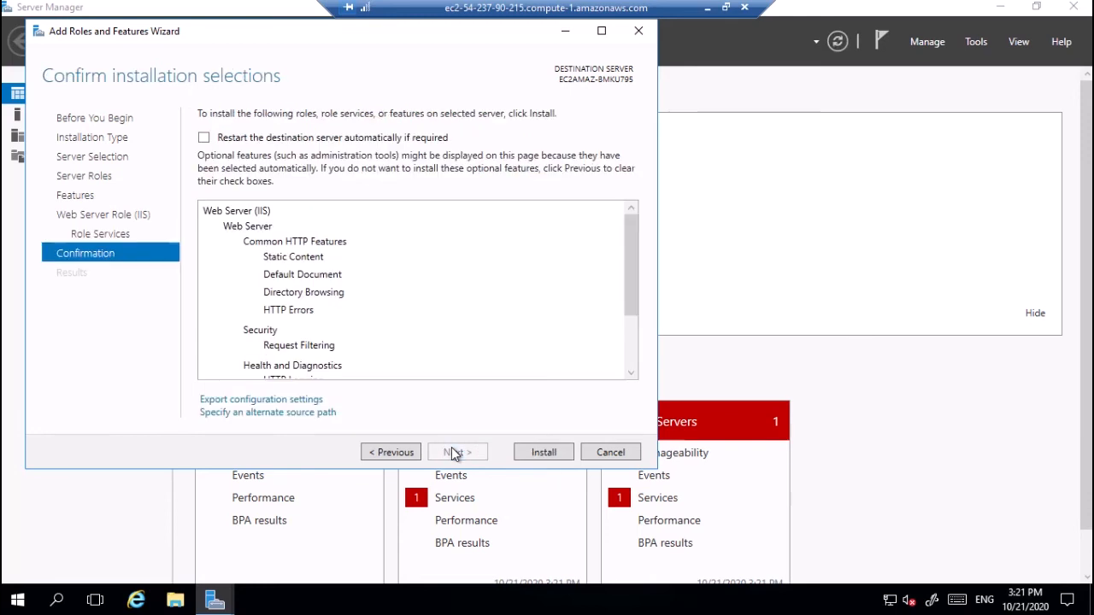
left_click(546, 452)
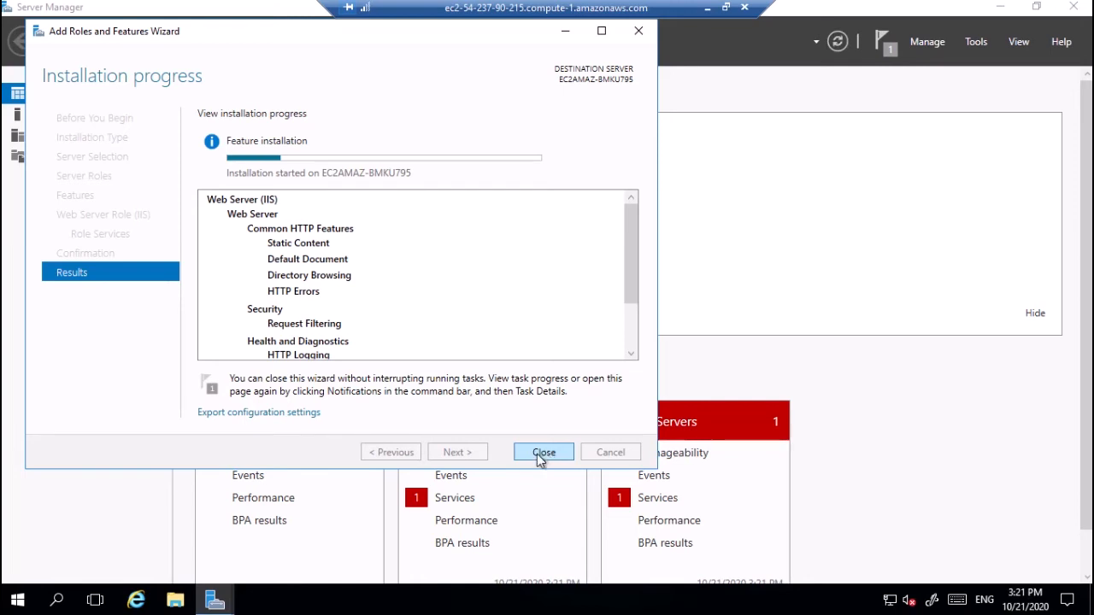
Return to the EC2 console in the browser and copy webserver01's public IPv4 DNS from its instance details
left_click(726, 7)
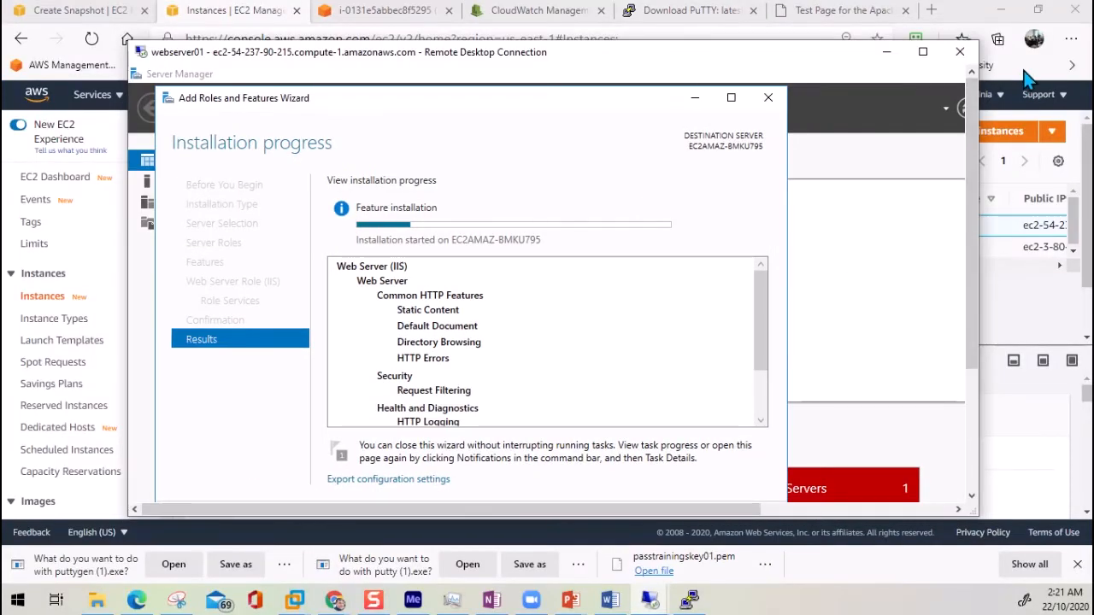
left_click(1034, 326)
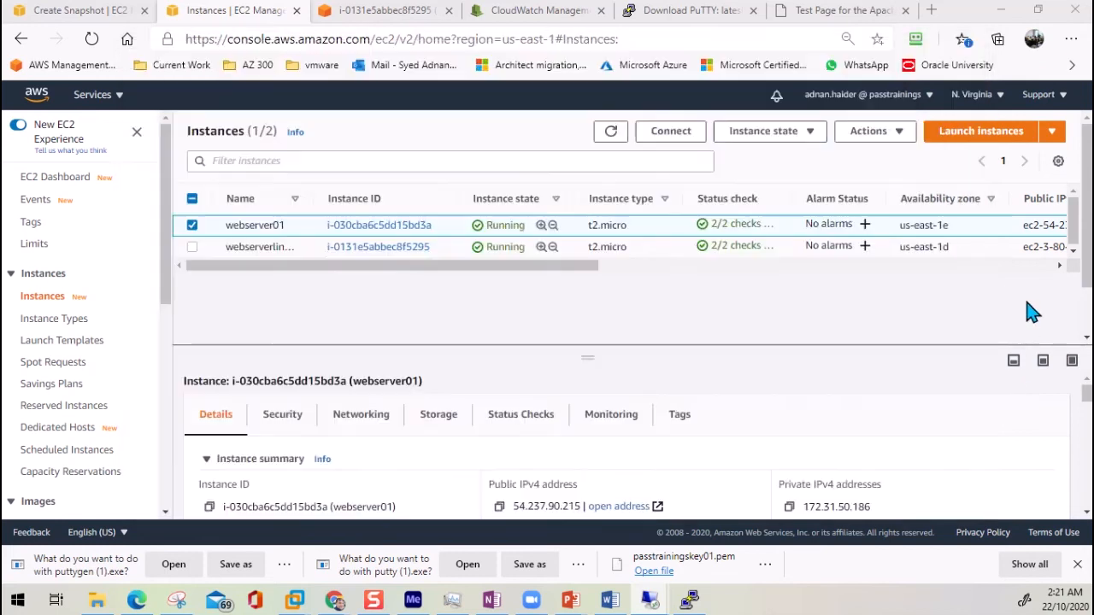
left_click(380, 227)
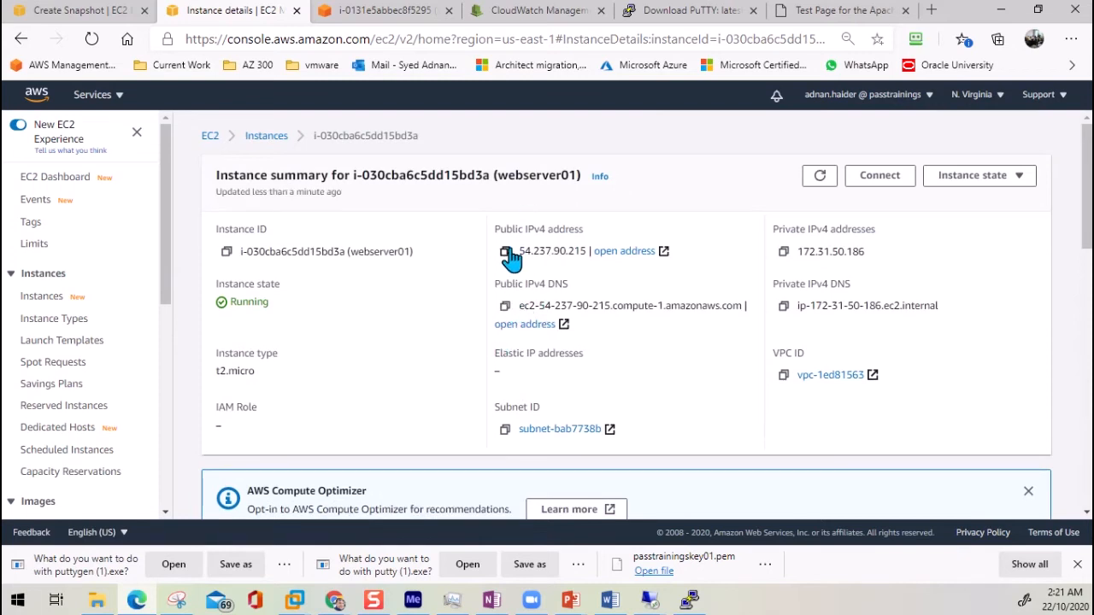
left_click(504, 306)
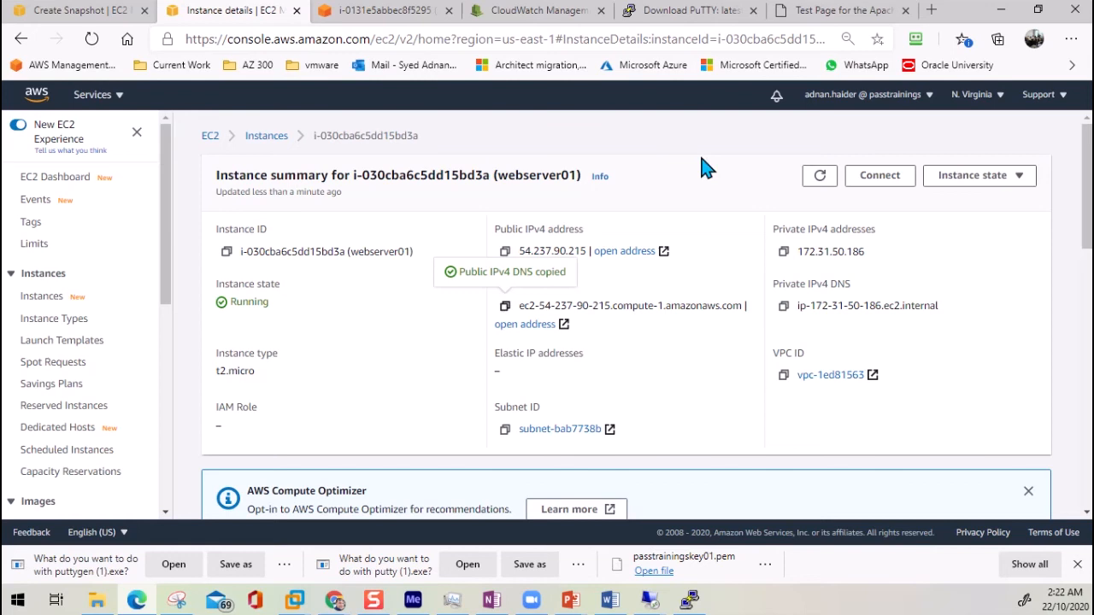
Load ec2-54-237-90-215.compute-1.amazonaws.com in a new browser tab to test the IIS web server
left_click(933, 10)
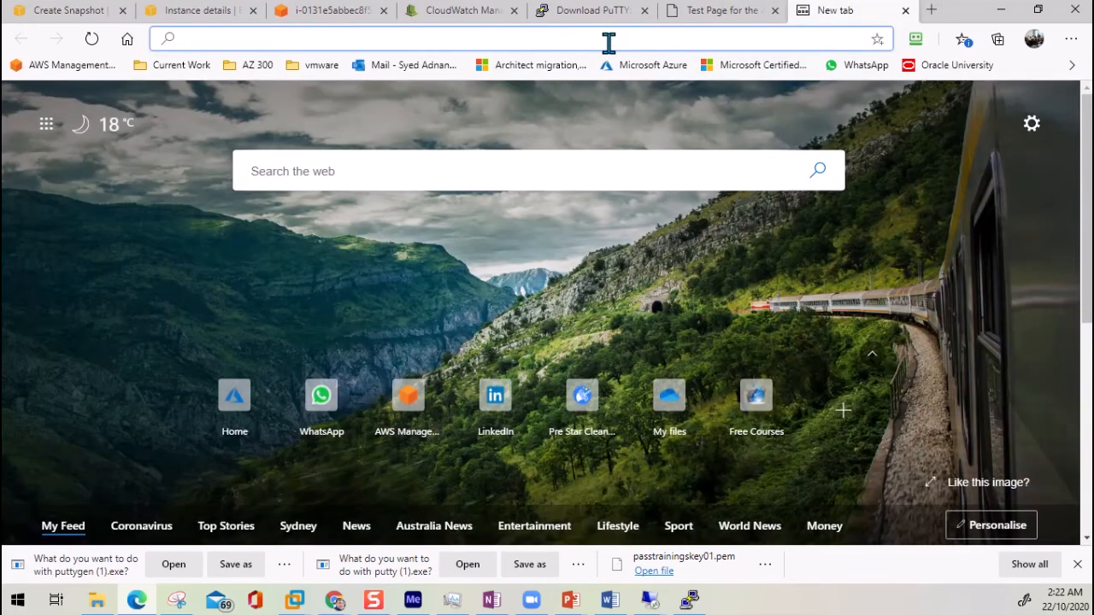
key("ctrl+v")
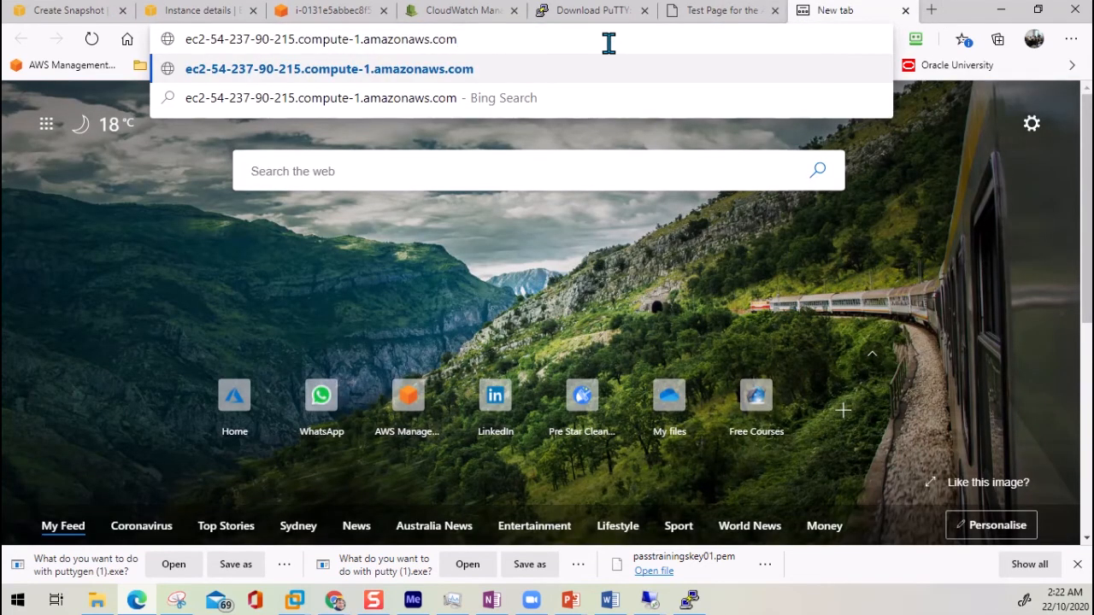
key("Return")
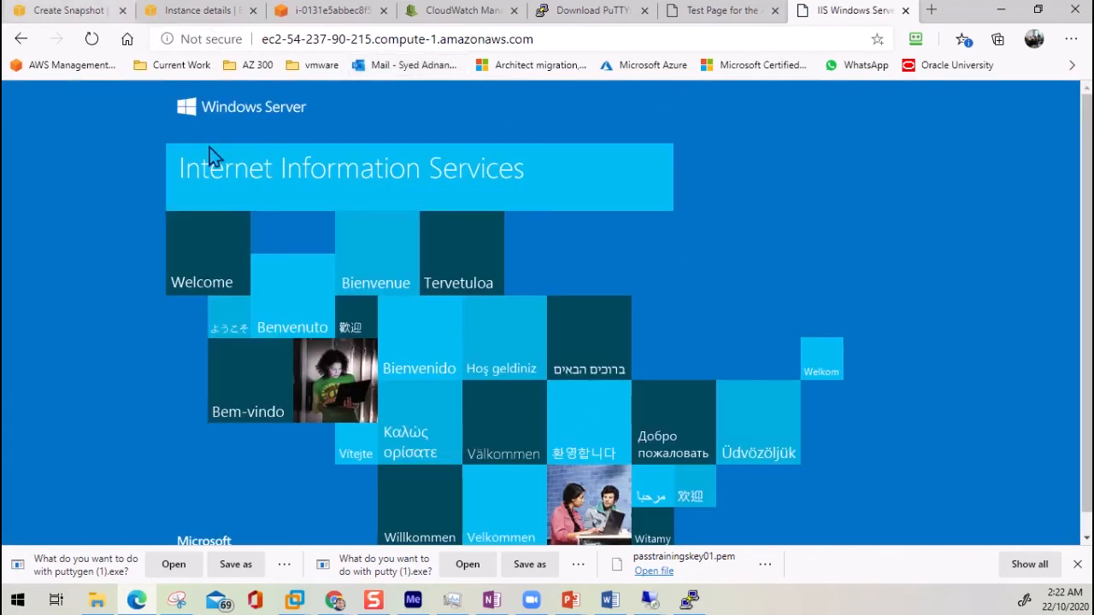
Switch back to the webserver01 Remote Desktop session to check the progress of the IIS installation
left_click(690, 601)
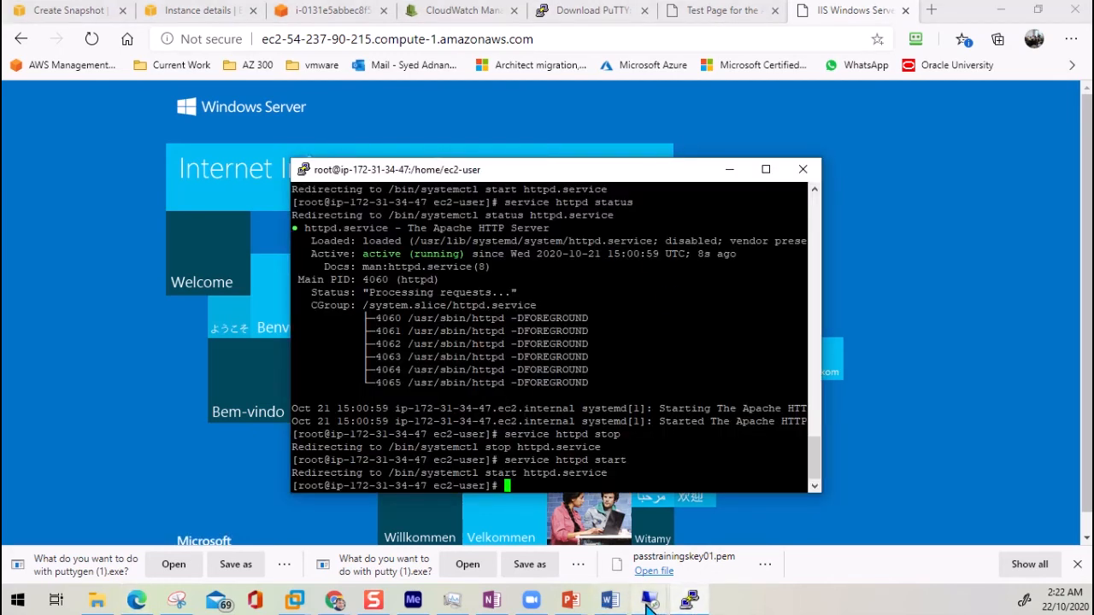
left_click(653, 602)
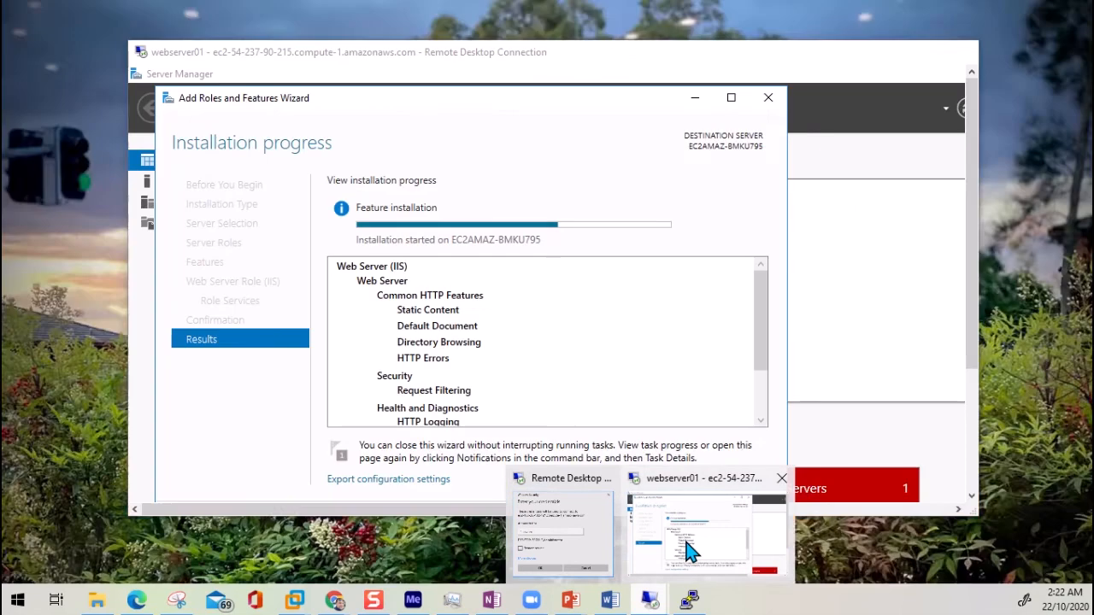
left_click(689, 549)
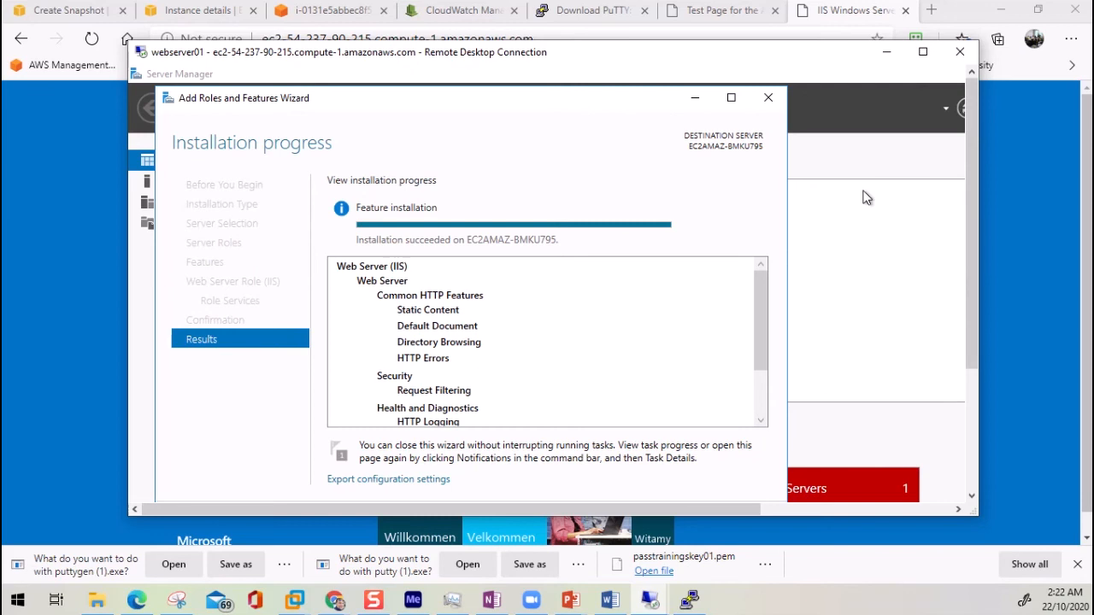
Go back to the browser, look at the Create Snapshot page, and return to webserver01's instance details
left_click(67, 17)
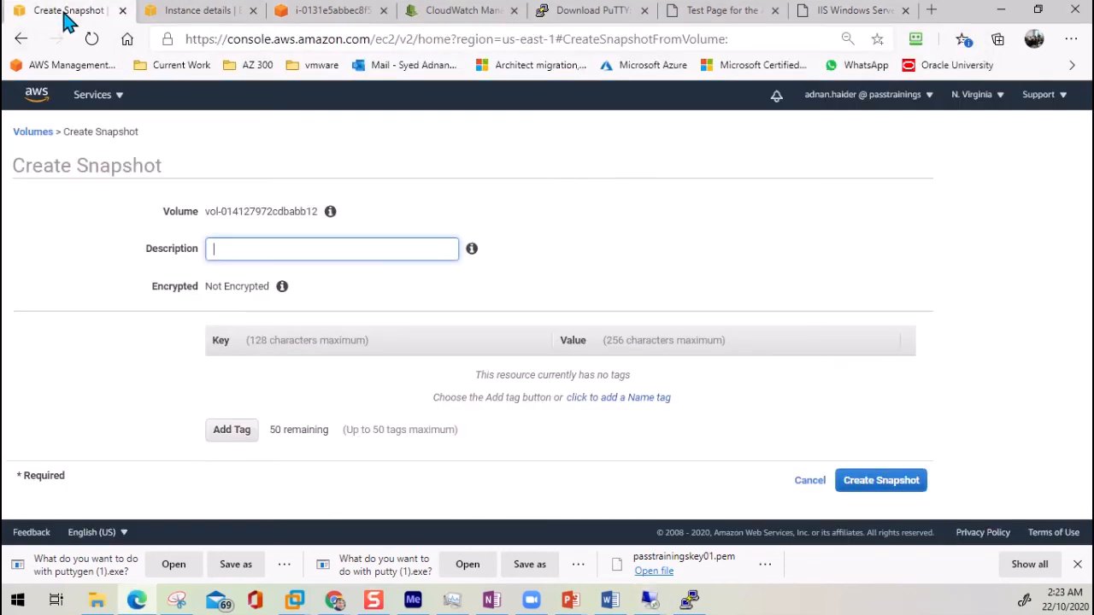
left_click(119, 95)
left_click(211, 12)
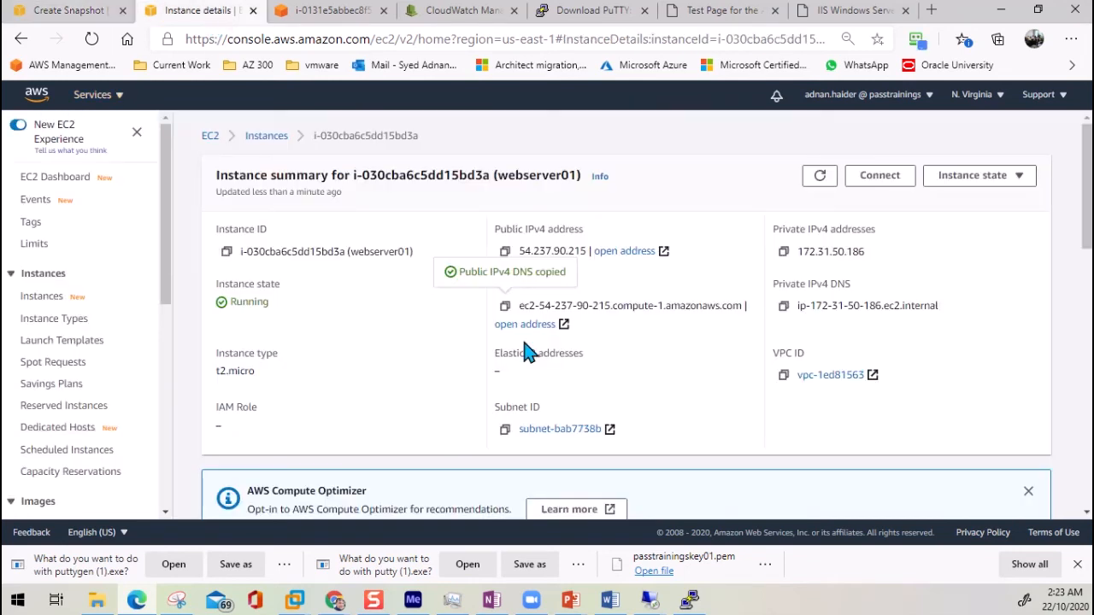
Open webserver01's launch-wizard-1 security group from the instance's security details and show its inbound rules
scroll(376, 242, "down", 3)
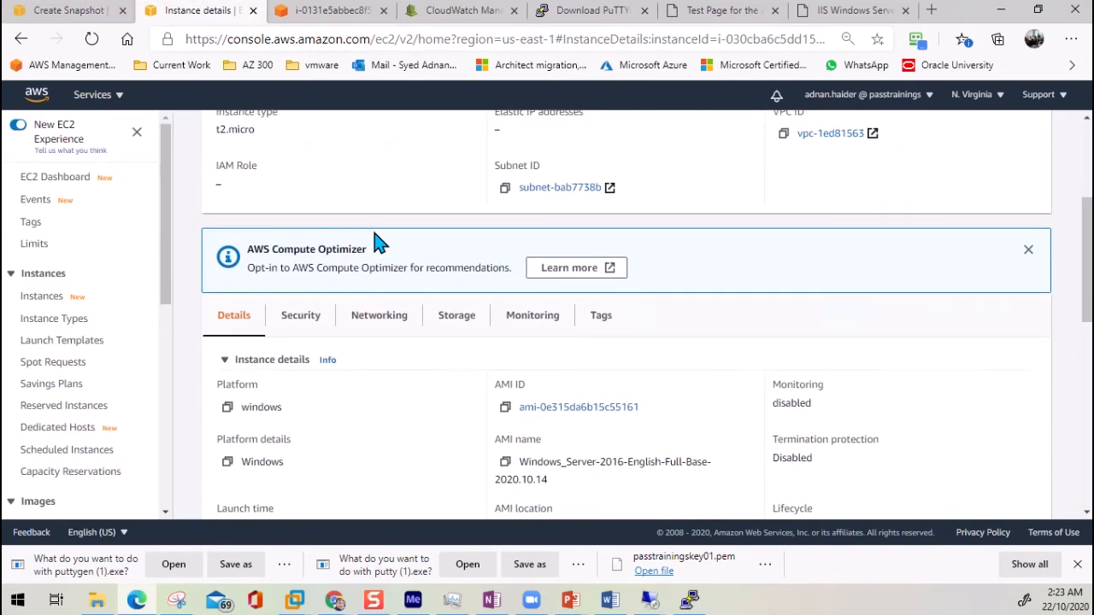
left_click(301, 313)
scroll(459, 396, "down", 4)
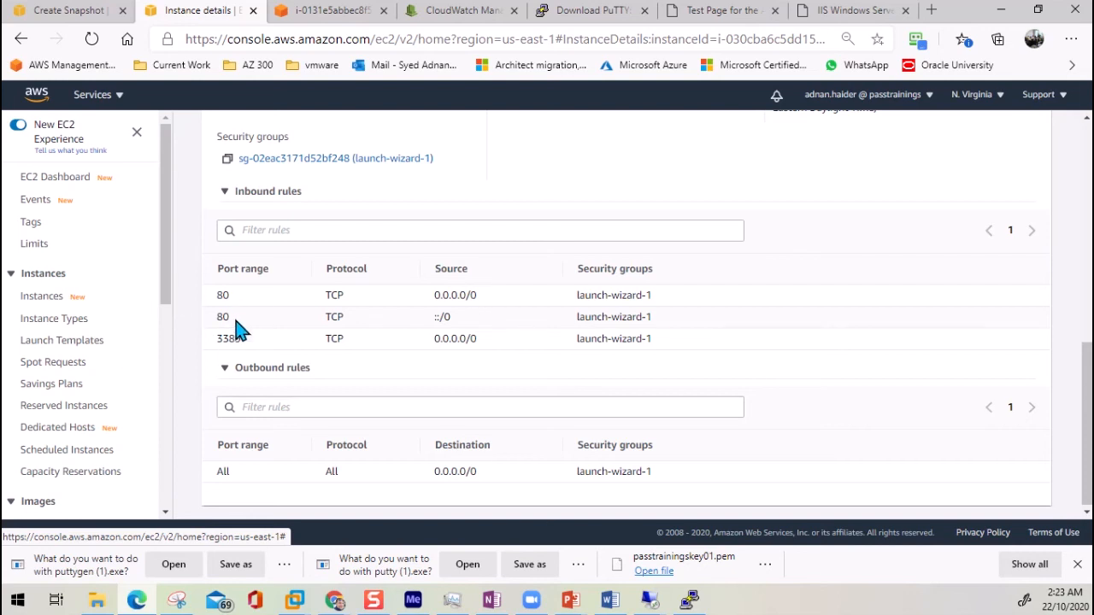
left_click(368, 160)
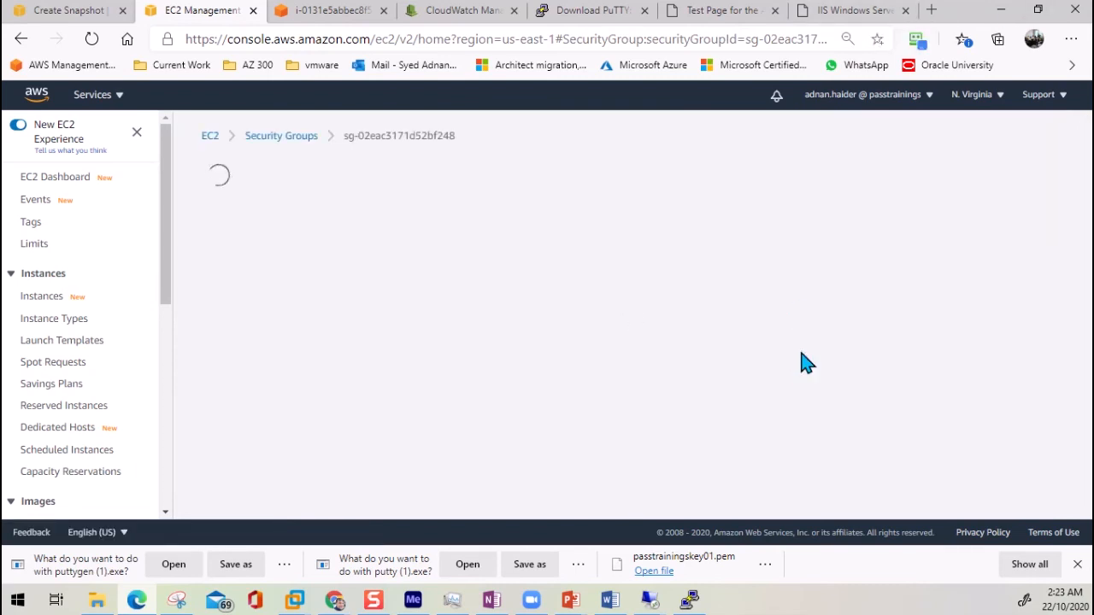
scroll(521, 386, "down", 2)
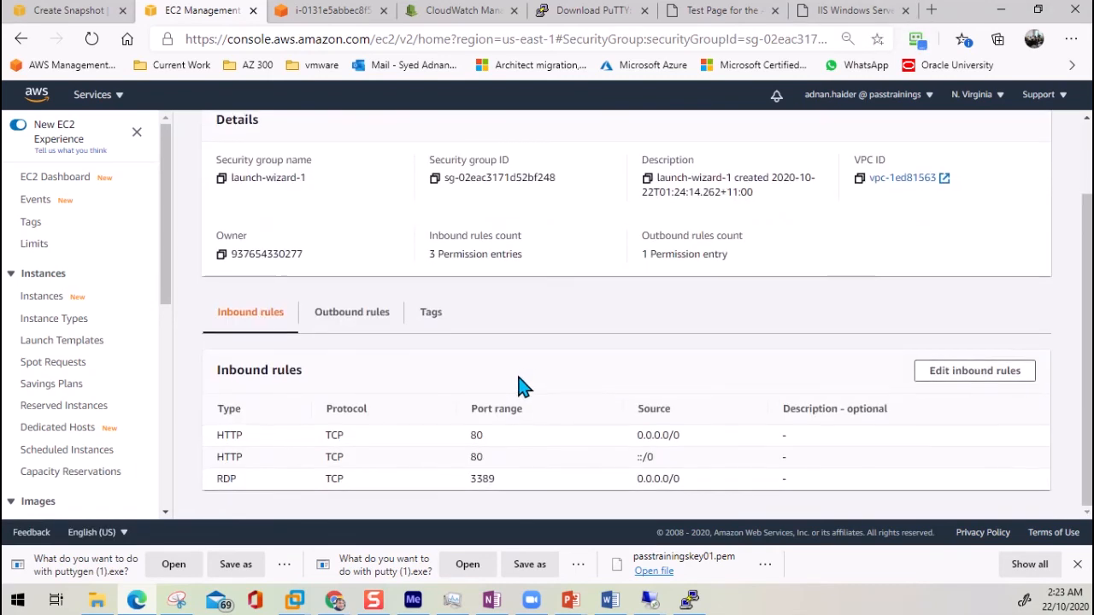
Delete both HTTP port 80 inbound rules from the launch-wizard-1 security group and save the rules
left_click(956, 380)
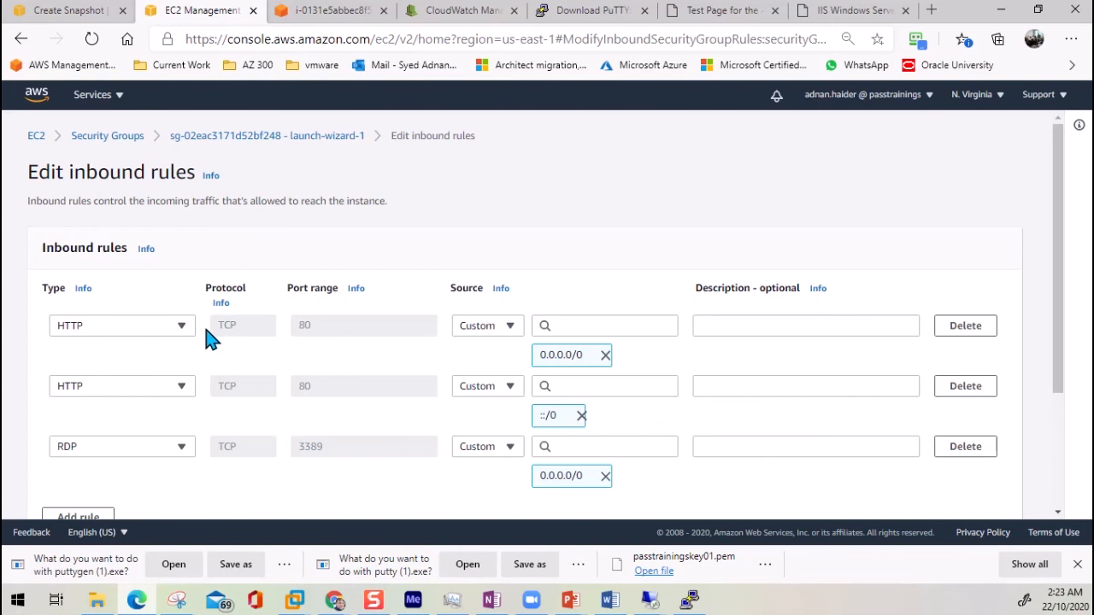
left_click(966, 326)
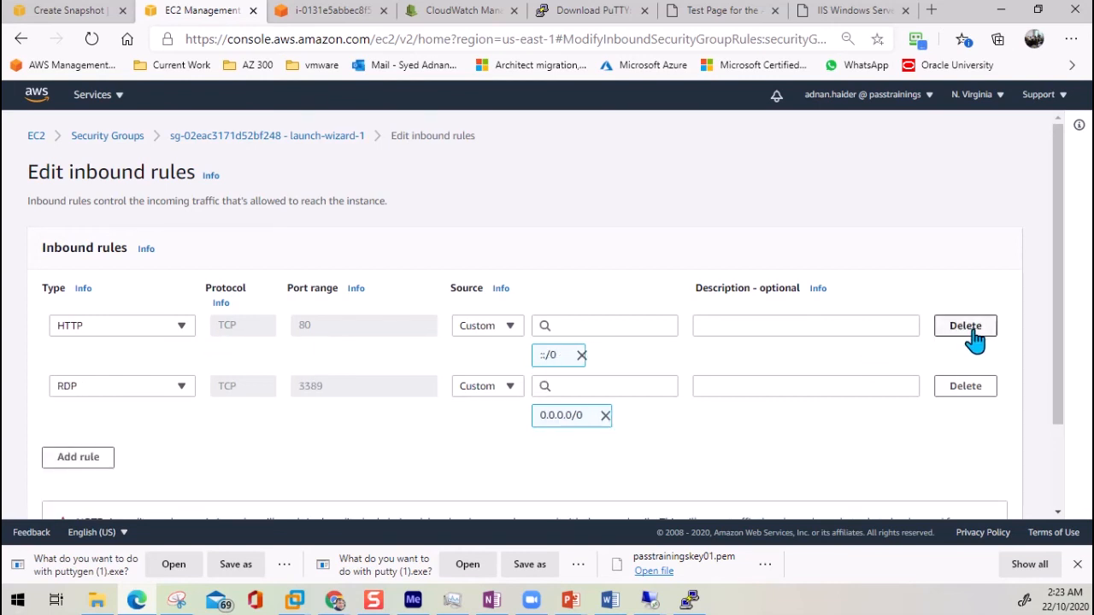
left_click(973, 332)
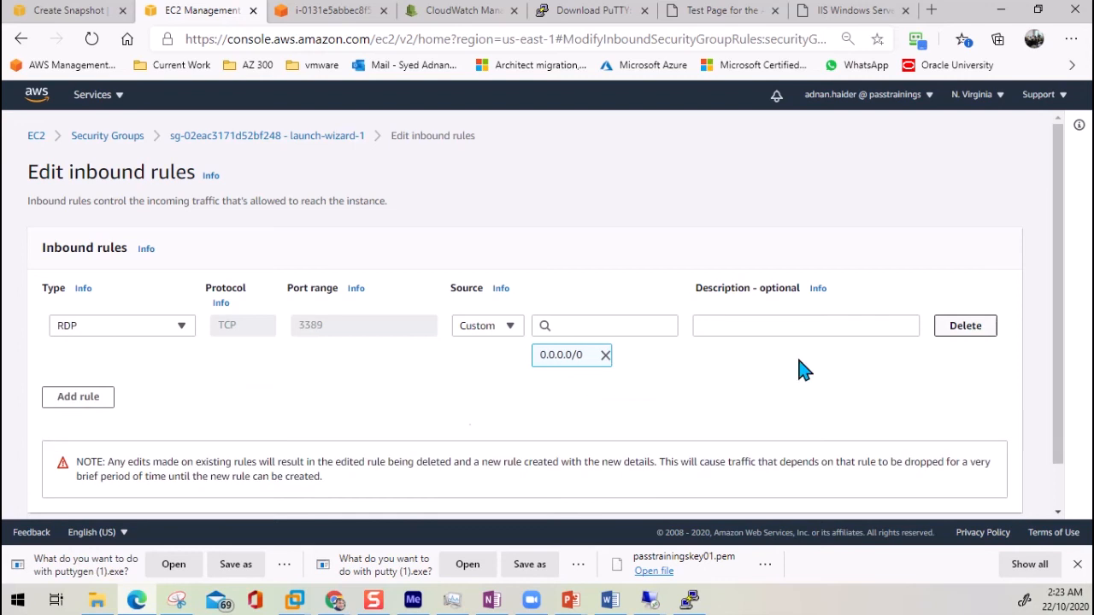
scroll(818, 435, "down", 3)
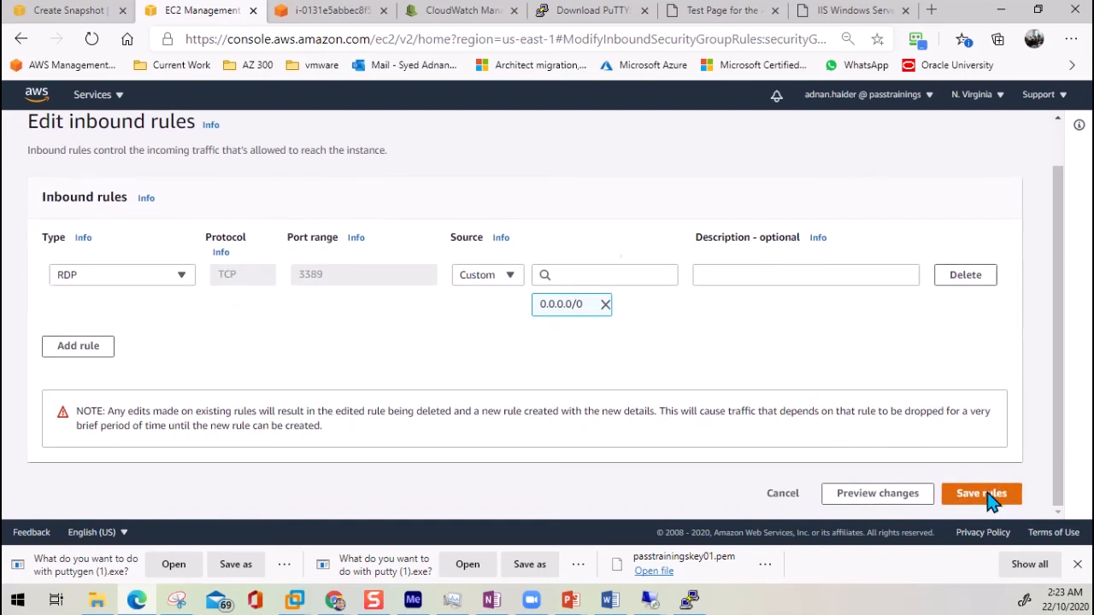
left_click(982, 494)
Reload the IIS page at webserver01's public DNS address, and return to the security group to review its inbound rules
left_click(860, 12)
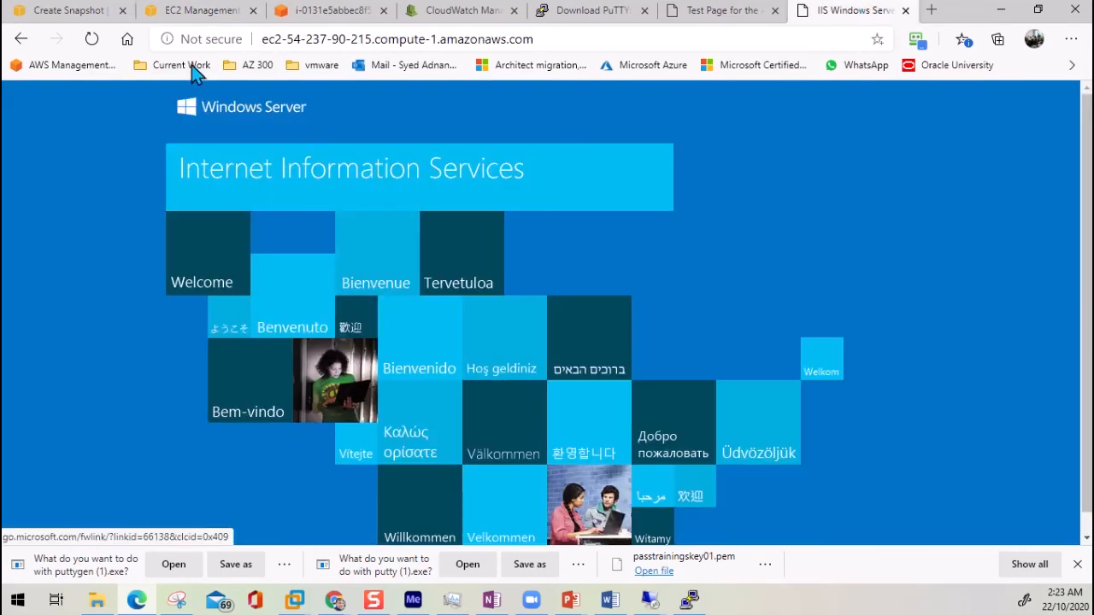
left_click(92, 39)
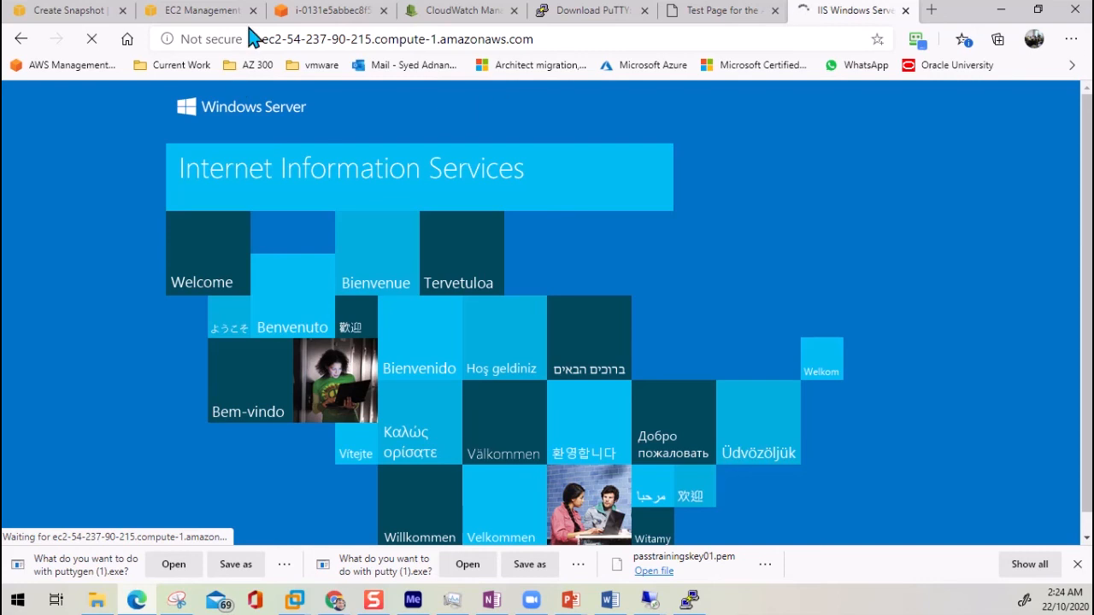
left_click(205, 10)
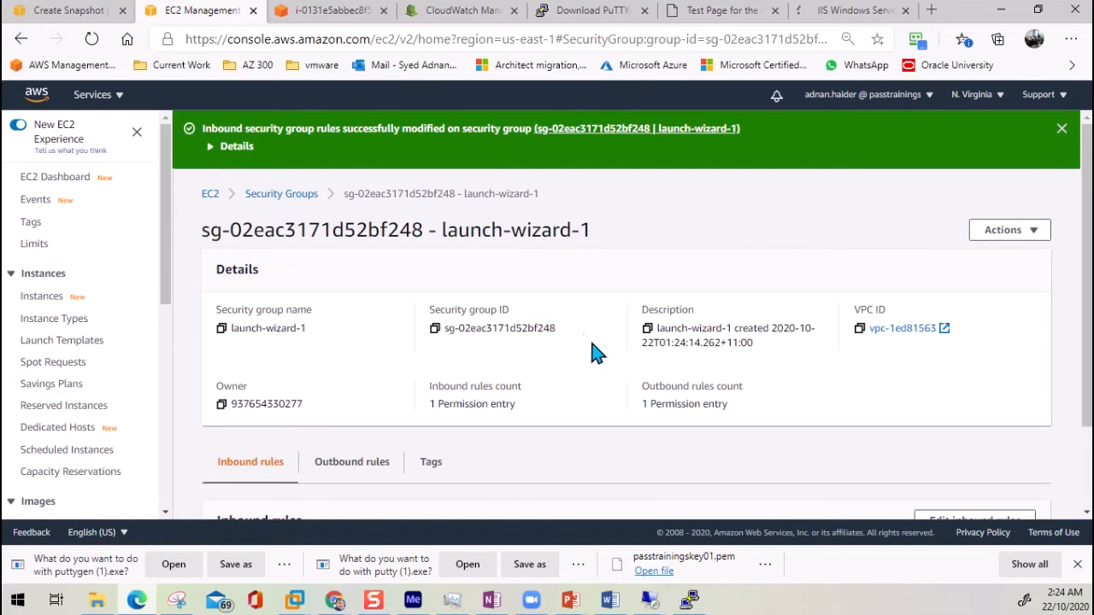
scroll(584, 344, "down", 2)
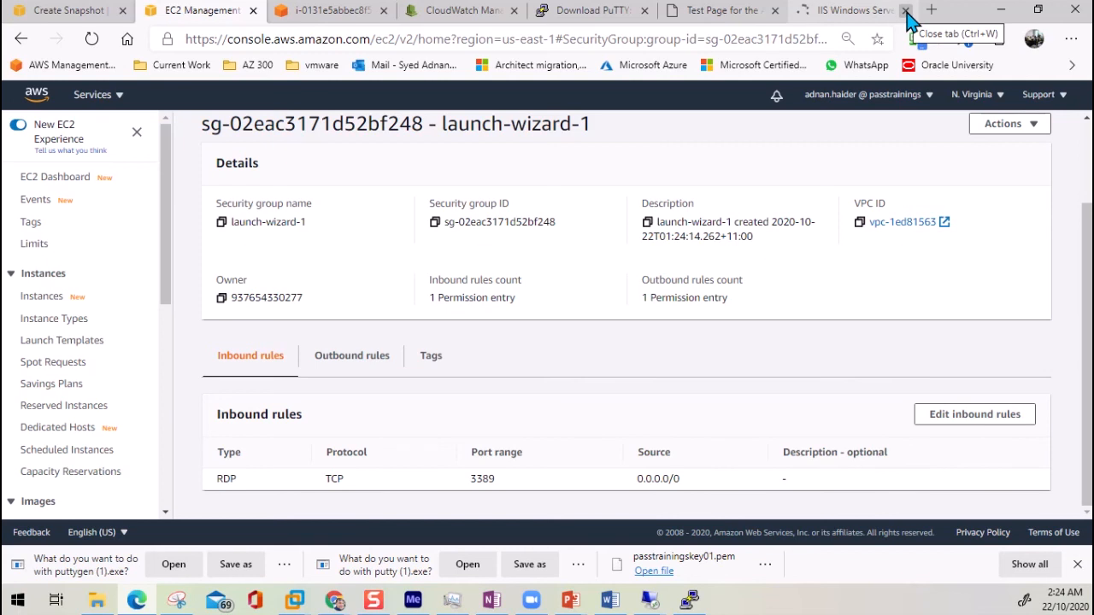
Copy the IIS page's address, close its tab, and load ec2-54-237-90-215.compute-1.amazonaws.com in a new one
left_click(846, 17)
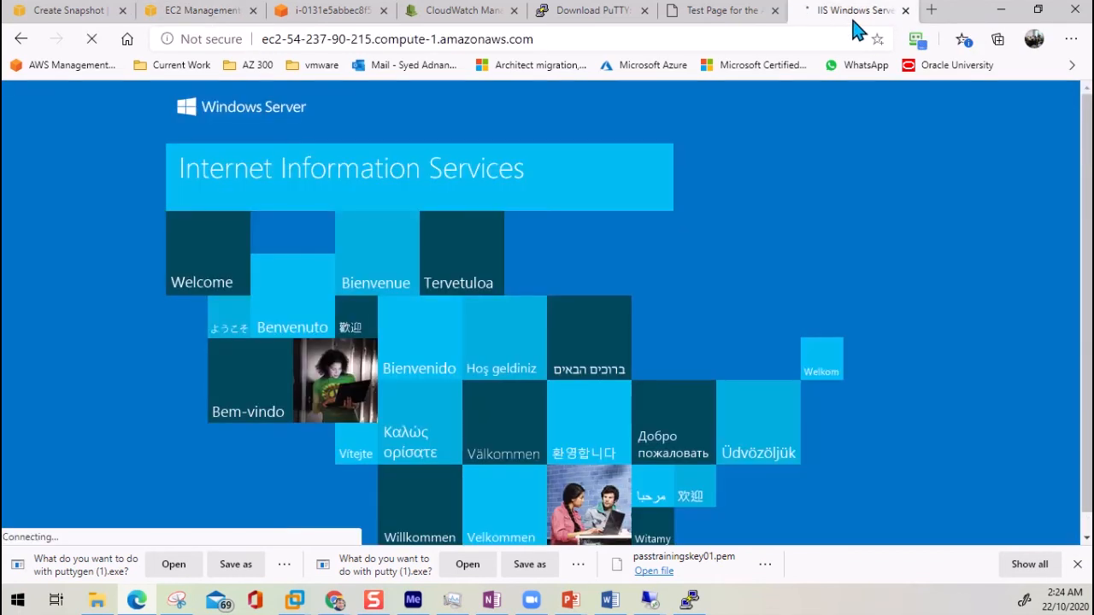
left_click(595, 40)
key("ctrl+c")
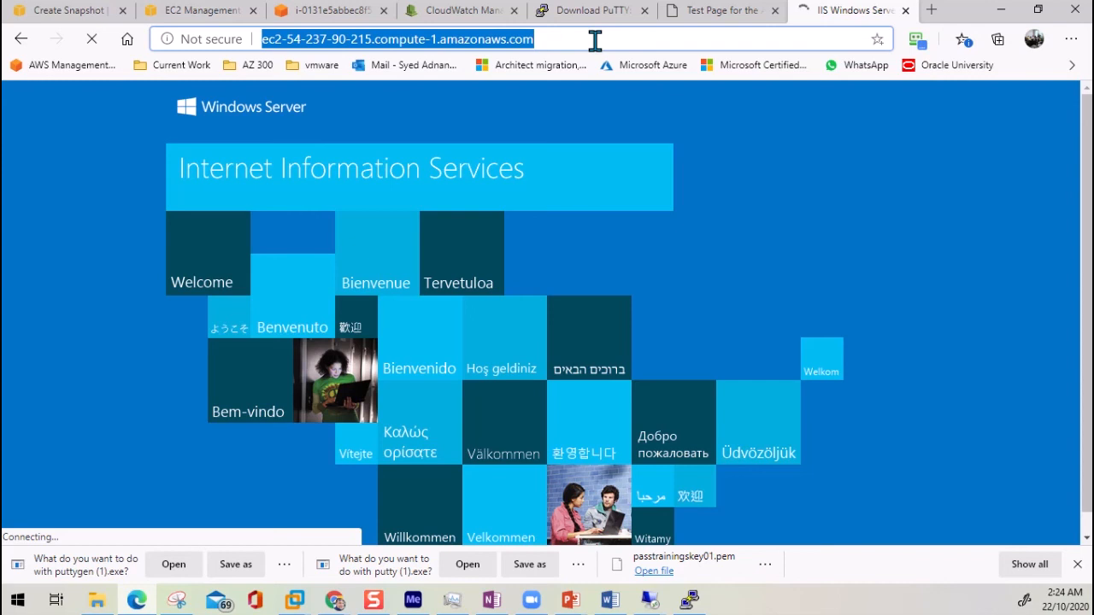
left_click(906, 11)
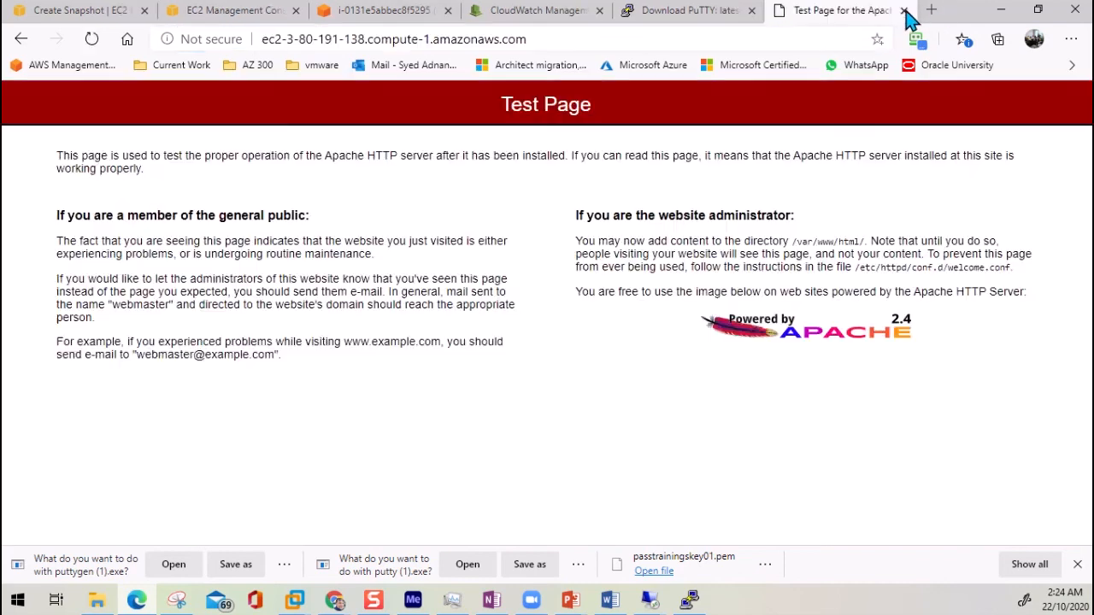
left_click(932, 10)
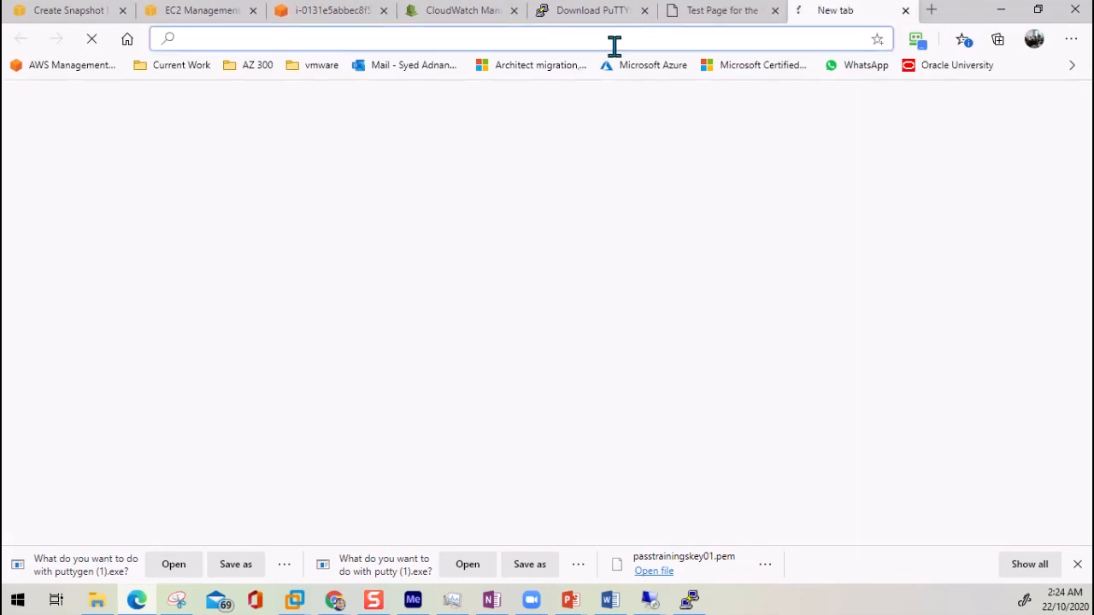
key("ctrl+v")
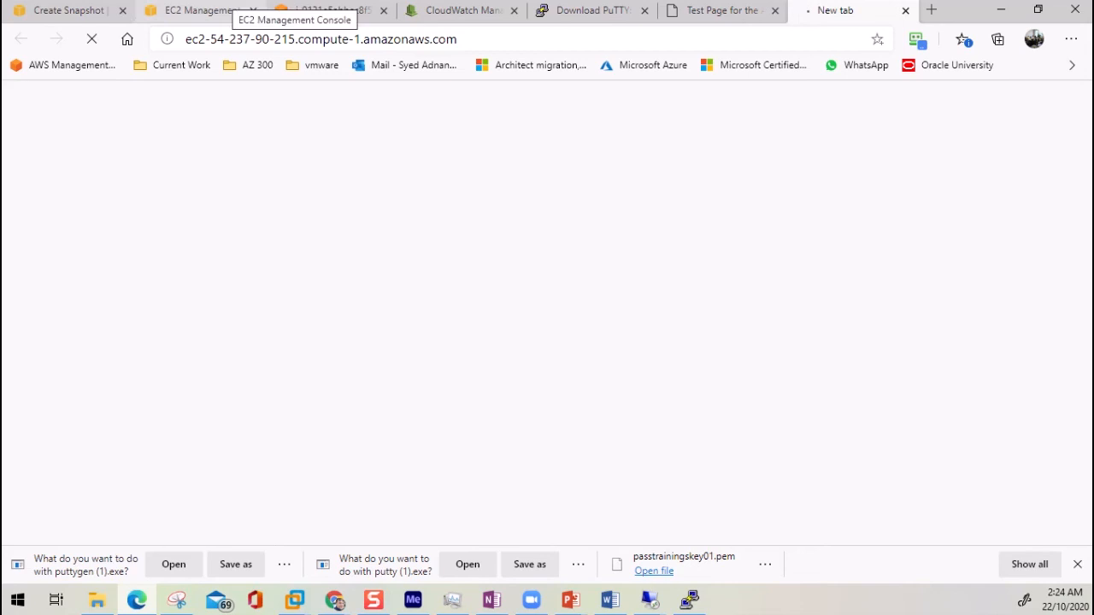
left_click(204, 17)
left_click(969, 419)
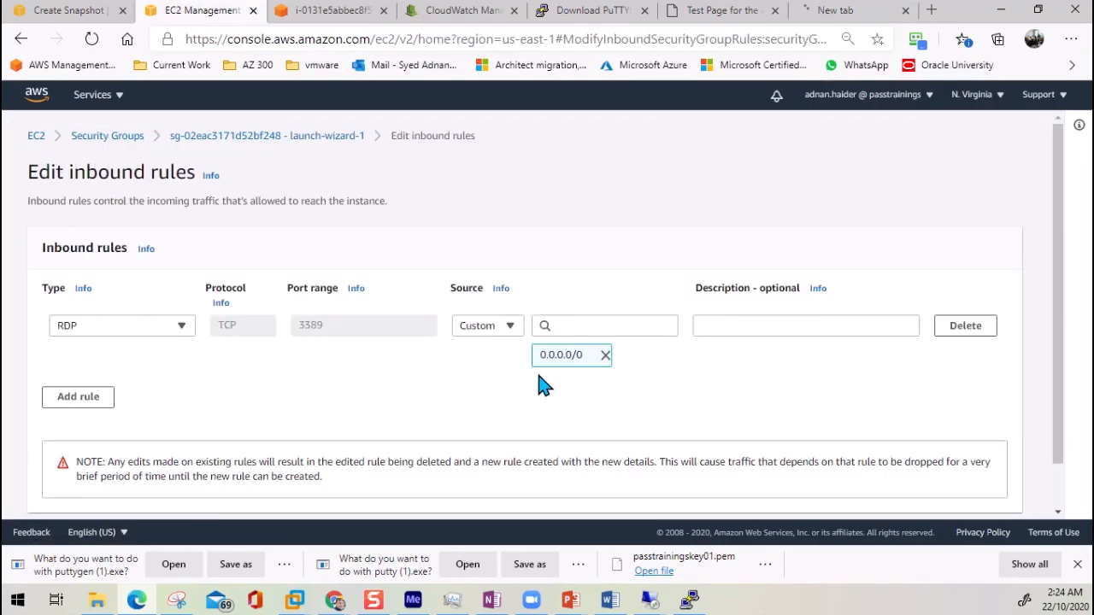
scroll(389, 428, "down", 1)
left_click(88, 347)
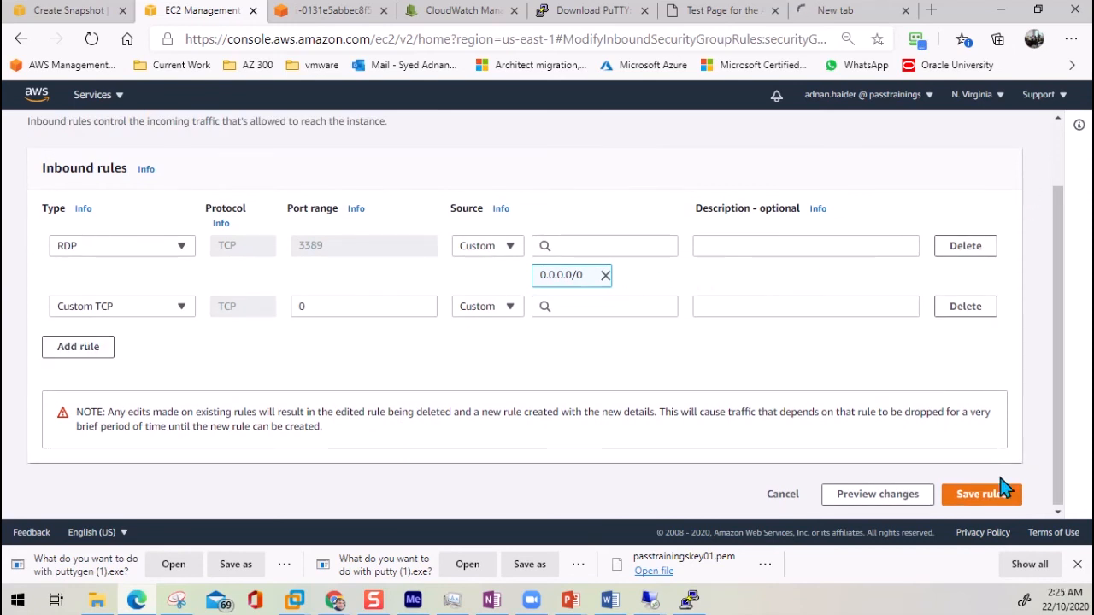
left_click(783, 500)
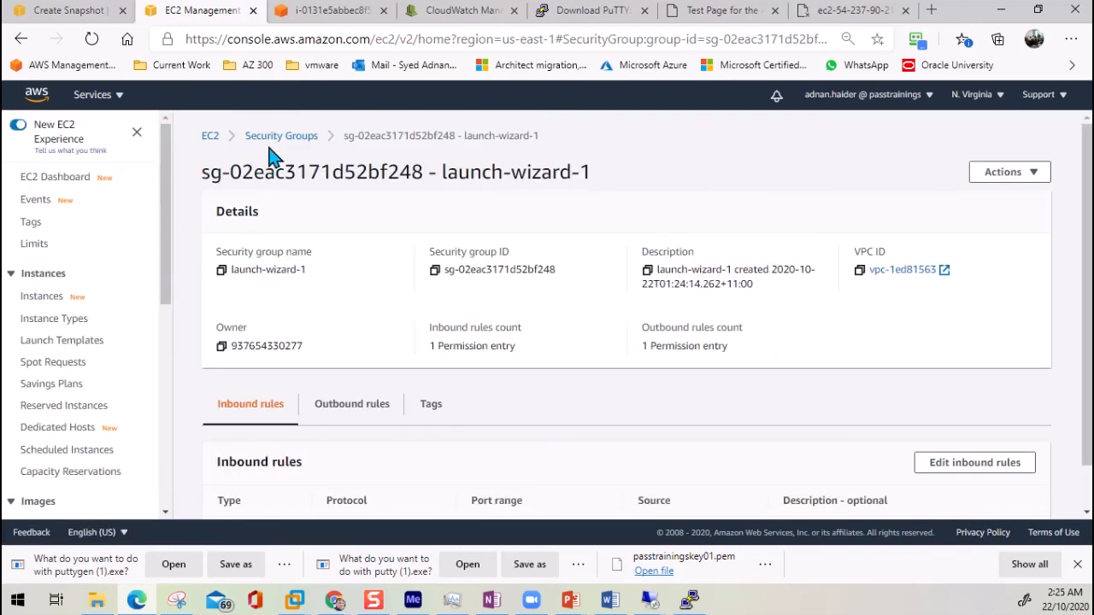
Go to the EC2 instances list, select webserver01, and open its launch-wizard-1 security group from the security details
left_click(213, 142)
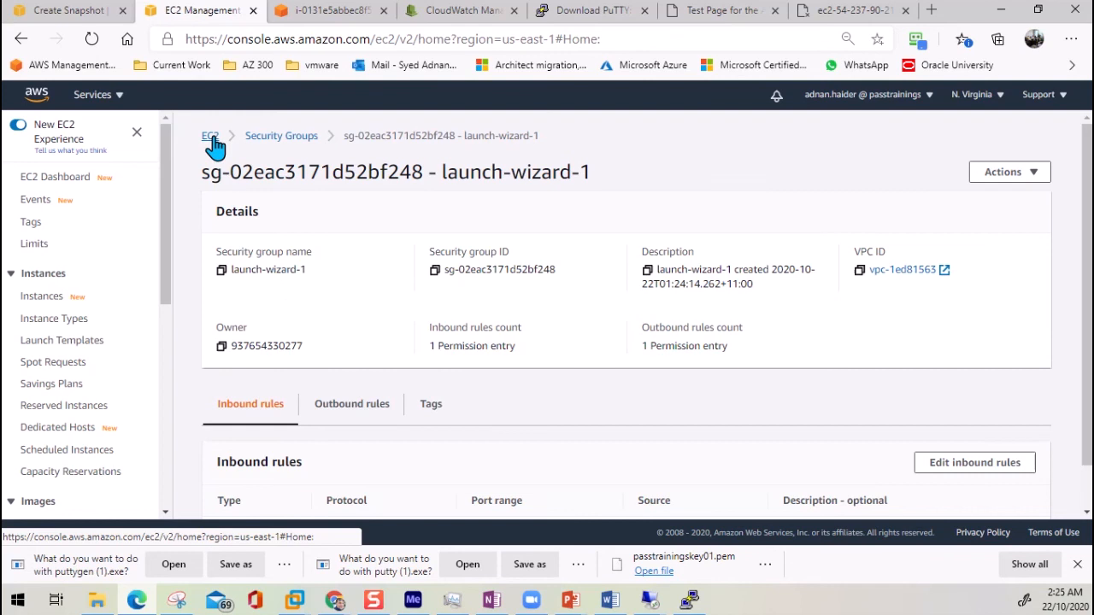
left_click(240, 290)
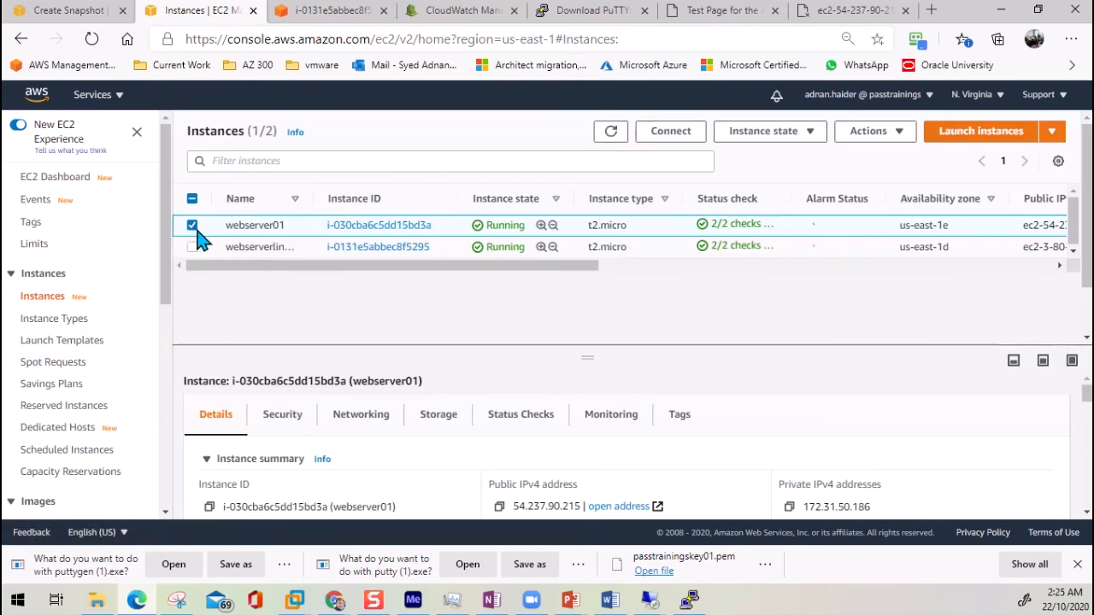
left_click(284, 415)
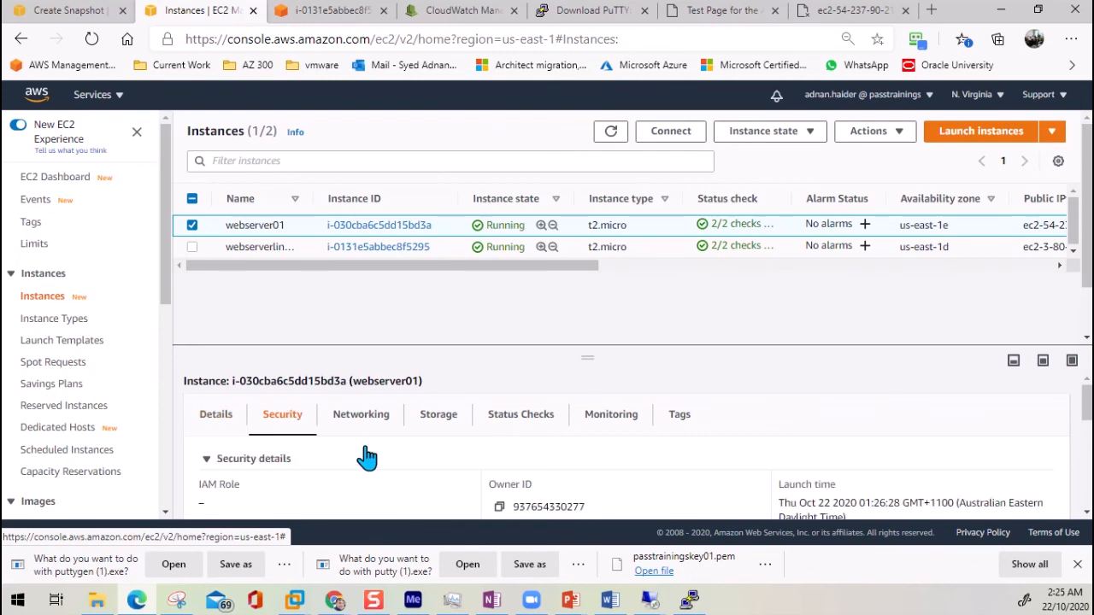
scroll(417, 454, "down", 2)
scroll(396, 456, "up", 2)
scroll(359, 427, "down", 2)
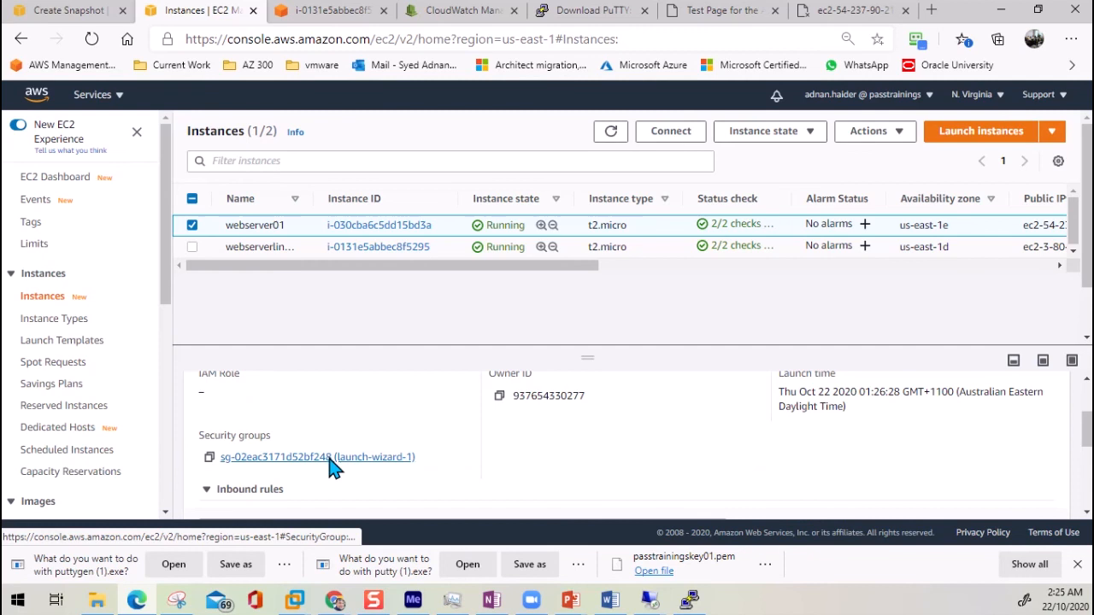
left_click(328, 457)
scroll(855, 342, "down", 1)
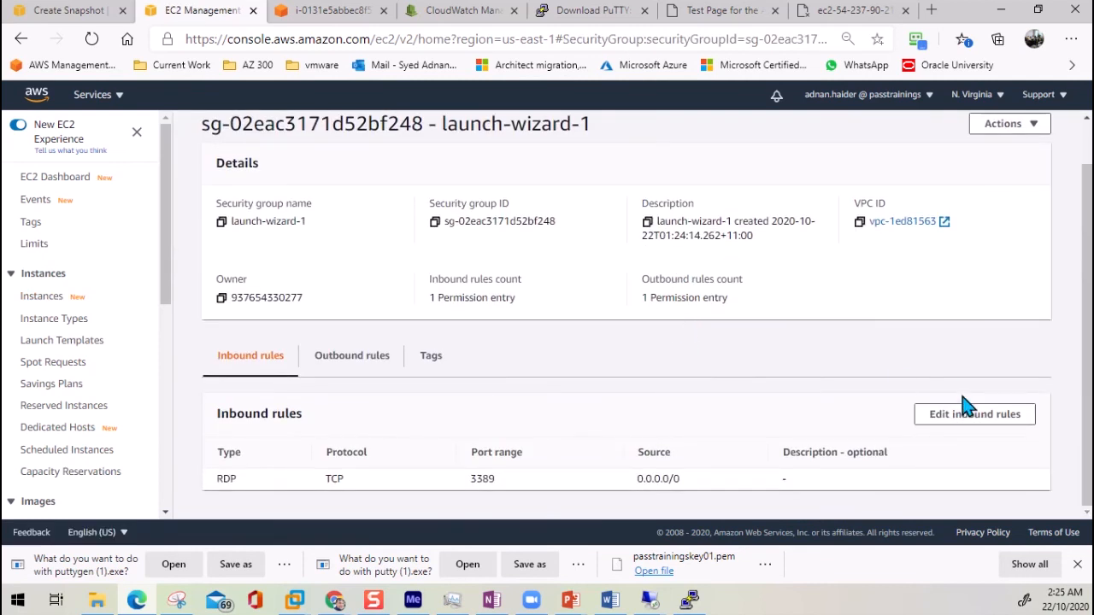
Add an HTTP inbound rule with source 0.0.0.0/0 to launch-wizard-1 and save the rules
left_click(964, 418)
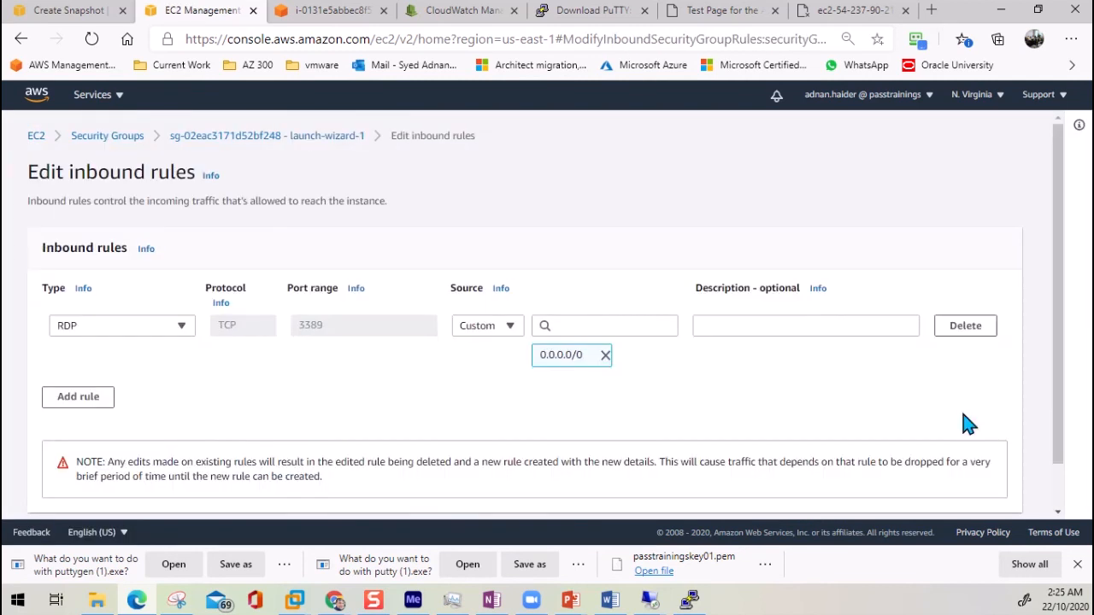
left_click(85, 397)
left_click(183, 389)
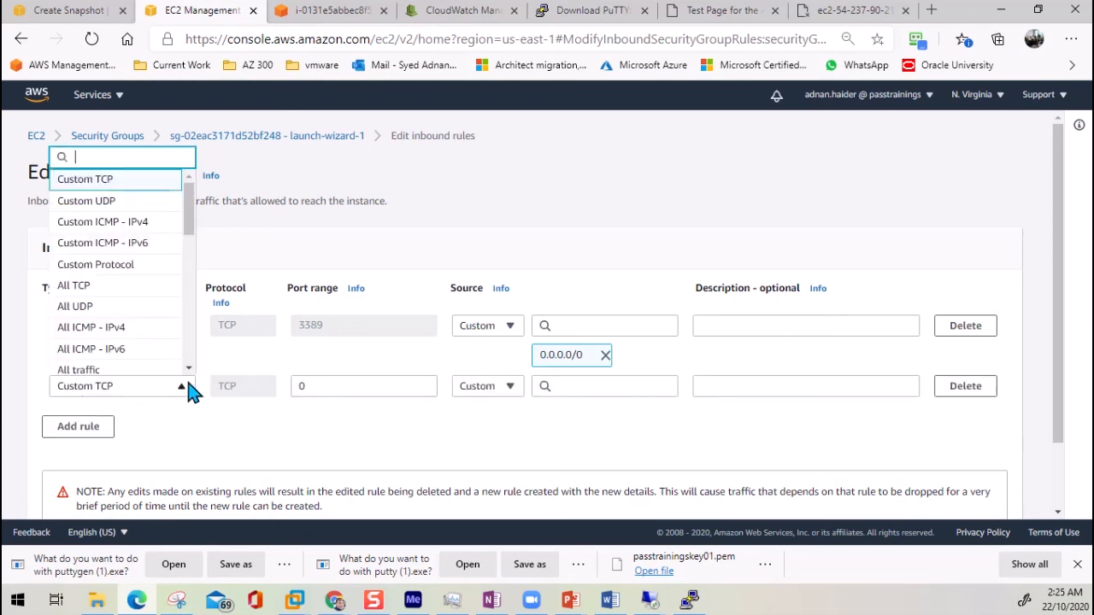
scroll(148, 306, "down", 2)
scroll(148, 306, "down", 3)
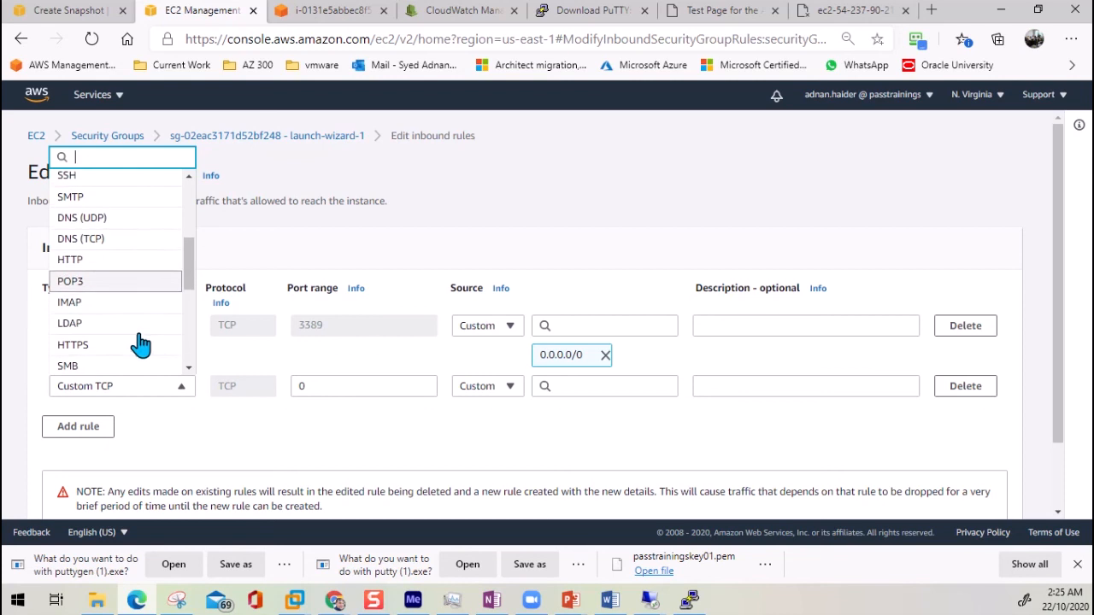
left_click(115, 260)
left_click(573, 389)
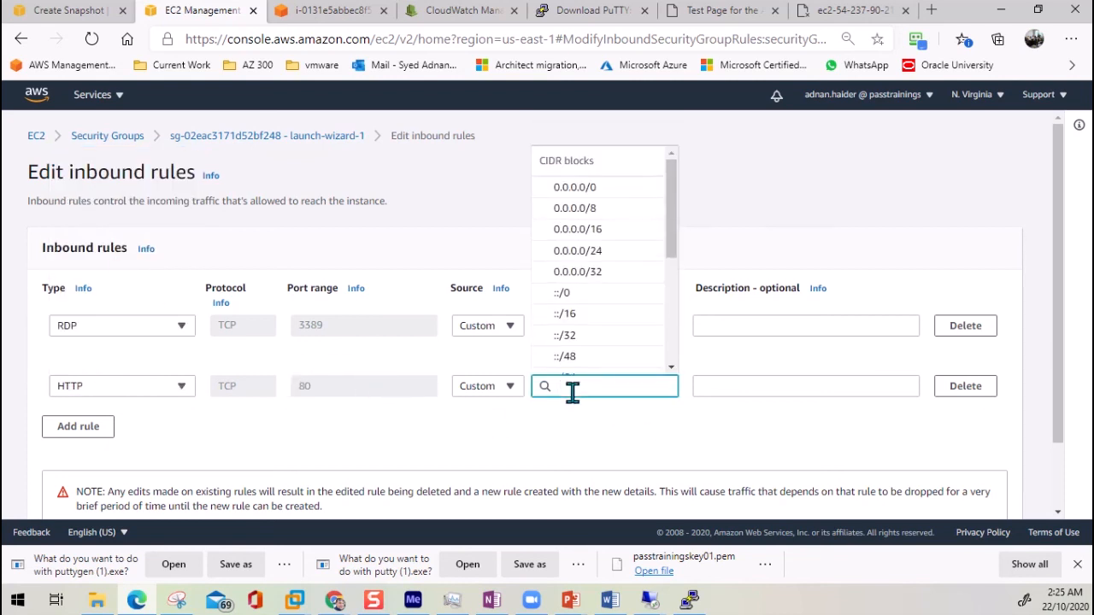
left_click(597, 188)
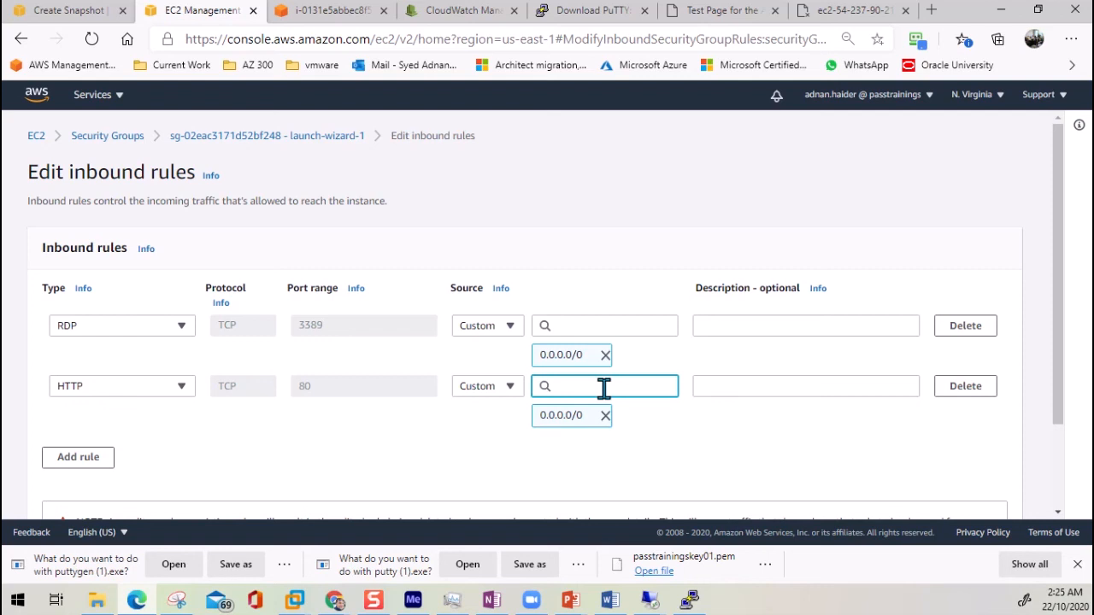
scroll(955, 418, "down", 2)
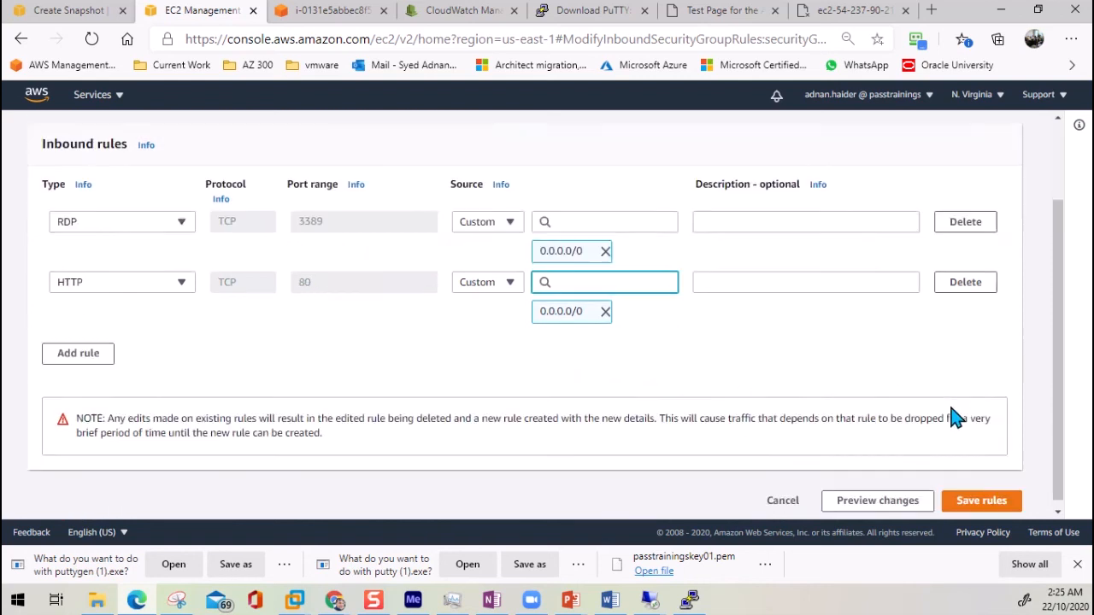
left_click(997, 501)
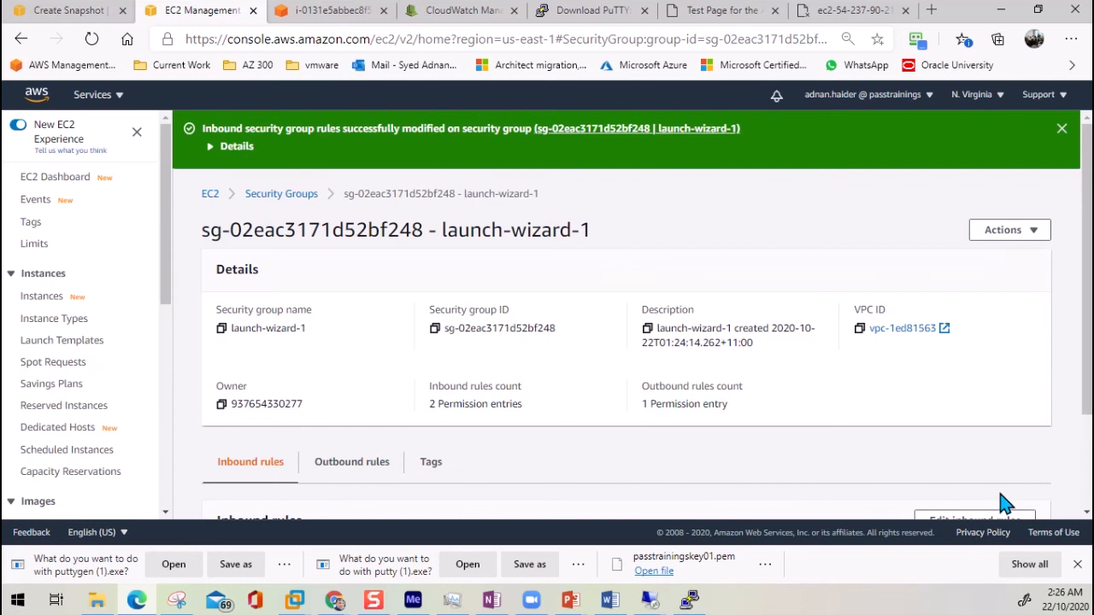
scroll(521, 381, "down", 2)
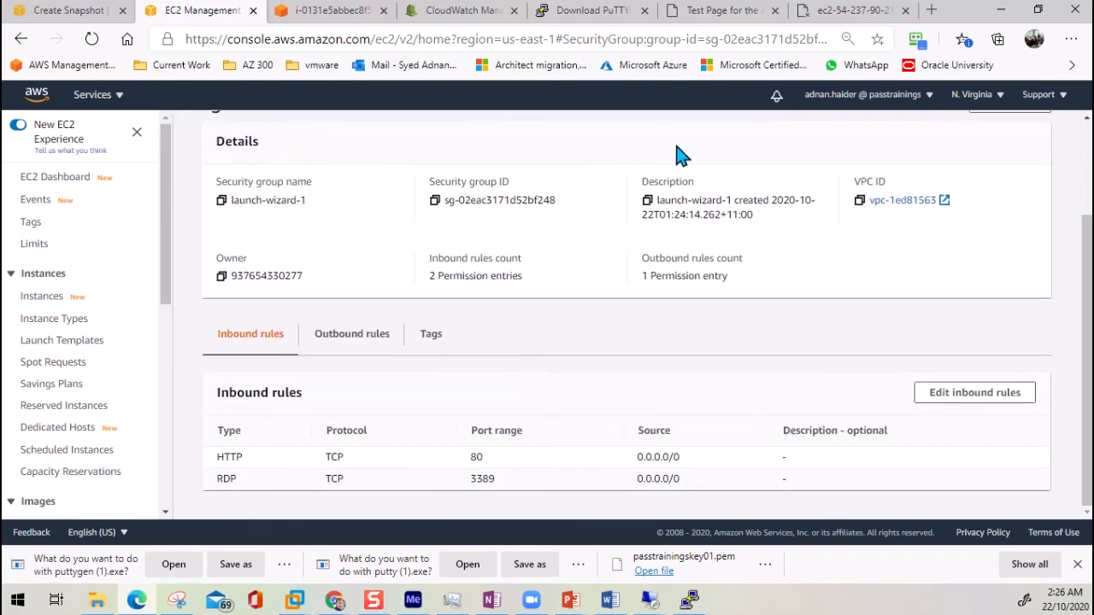
Check the tab with webserver01's public DNS page, and return to the launch-wizard-1 security group
left_click(845, 12)
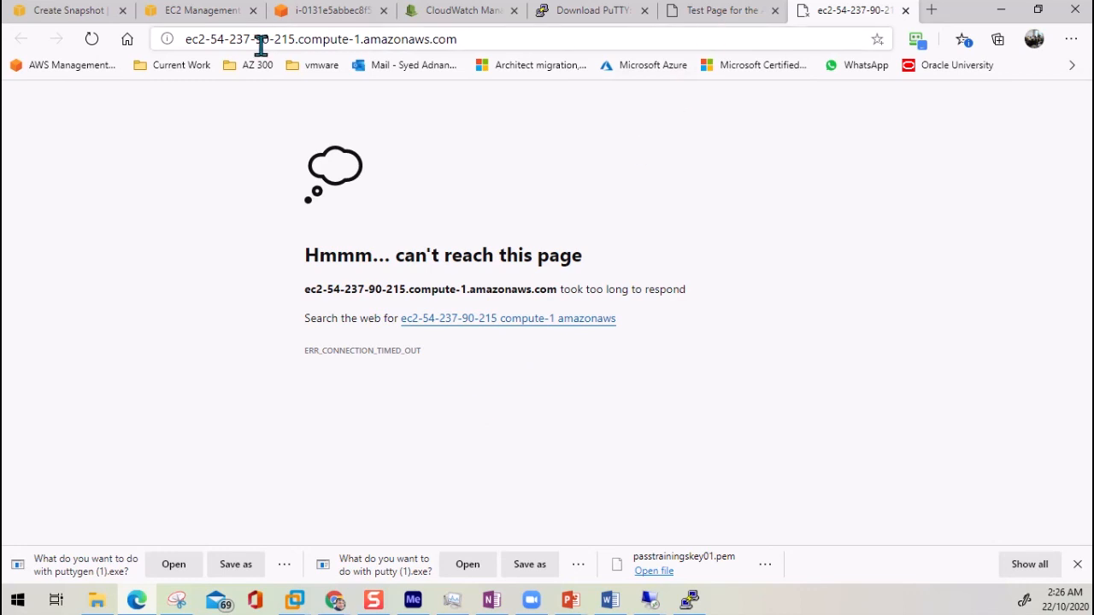
left_click(75, 21)
left_click(192, 14)
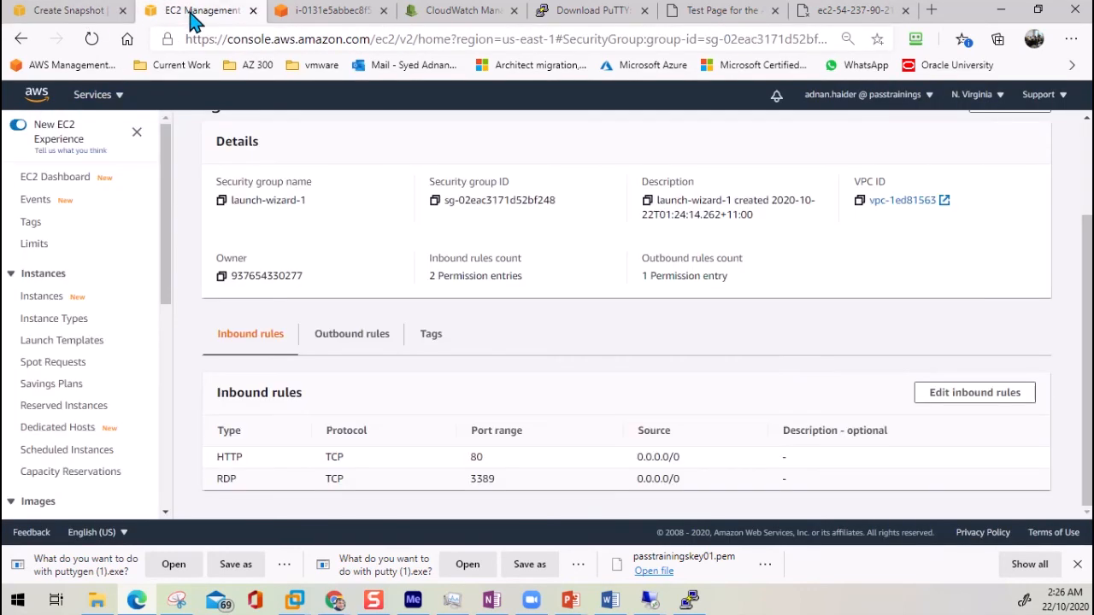
Reload webserver01's public DNS page in the browser to test access with the HTTP inbound rule in place
left_click(846, 12)
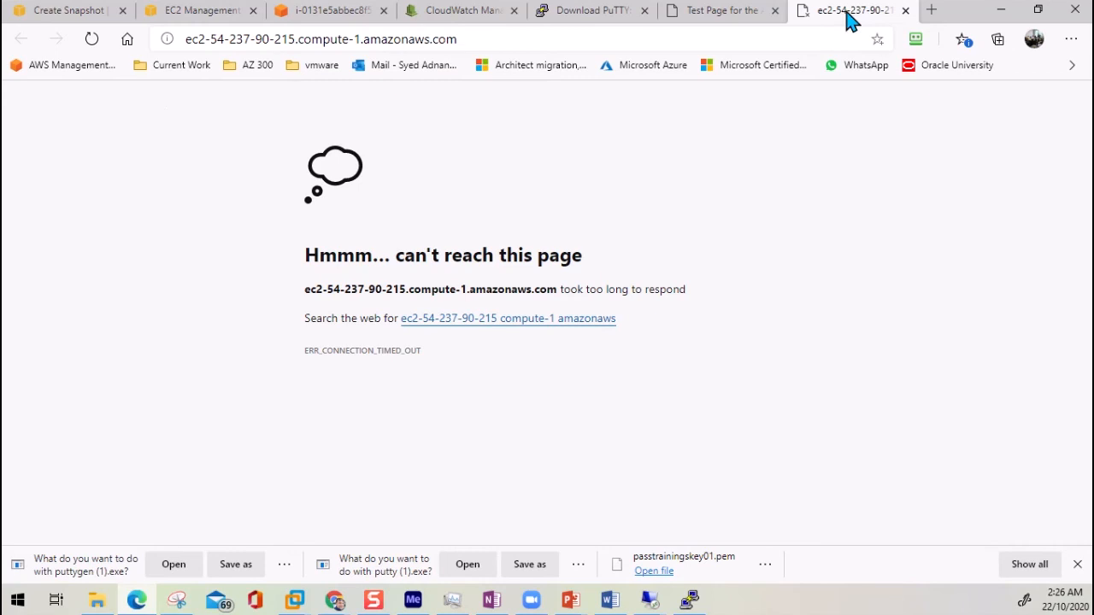
left_click(92, 39)
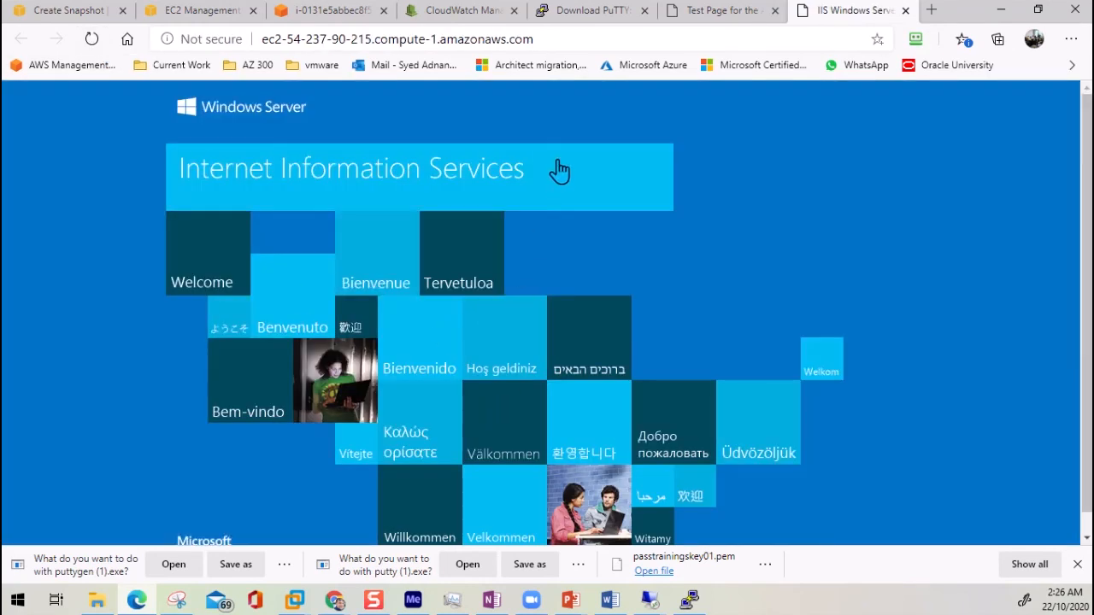
Switch to the webserver01 Remote Desktop session, enlarge it to review the IIS installation results, and close the Add Roles and Features wizard
mouse_move(648, 603)
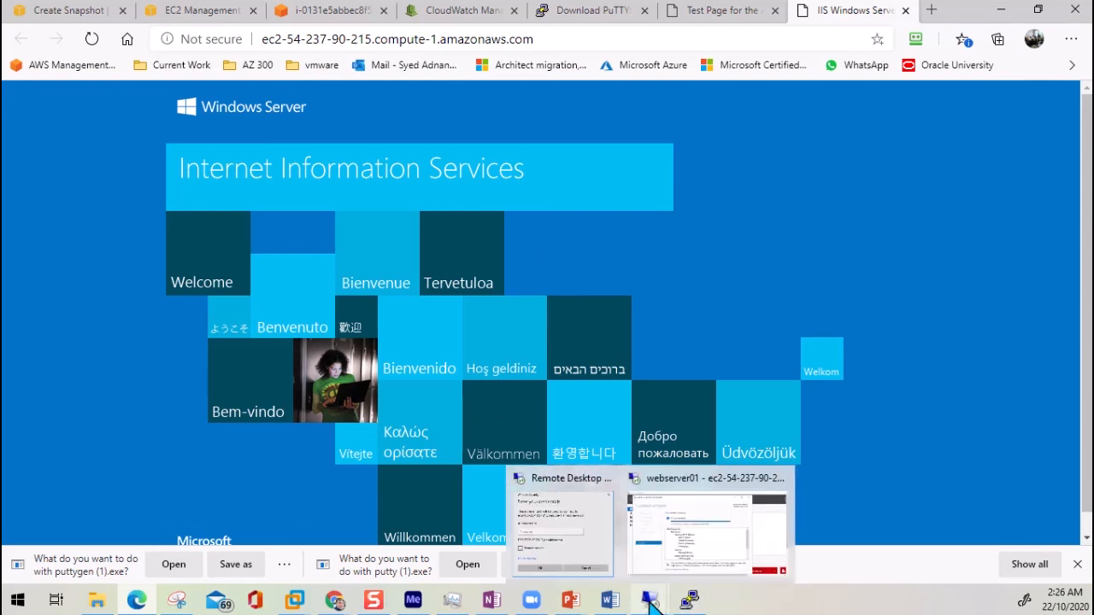
left_click(675, 554)
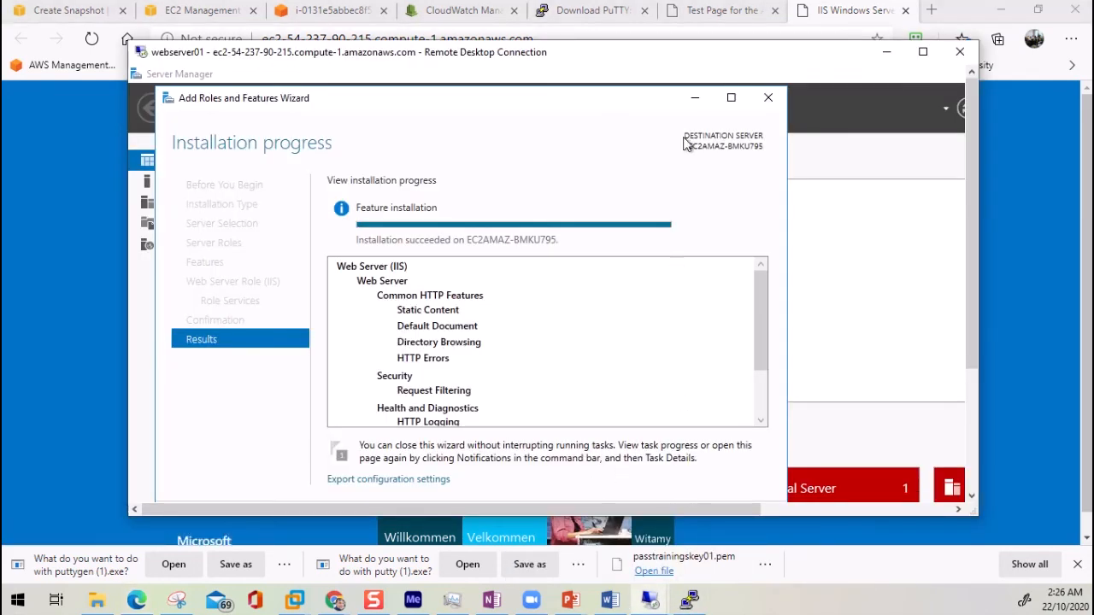
left_click_drag(767, 364, 764, 416)
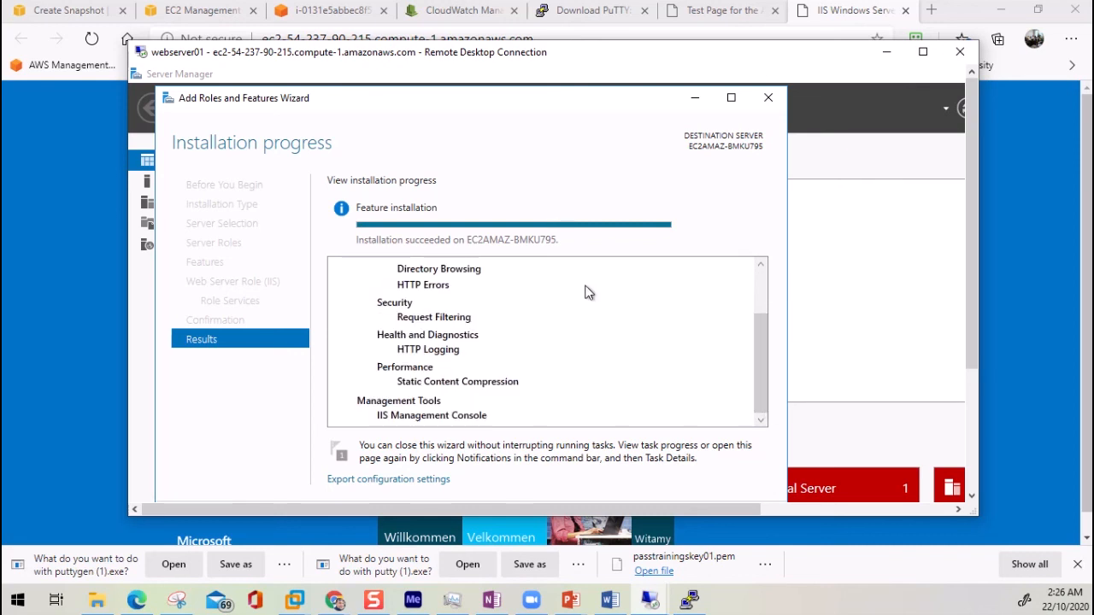
left_click(731, 98)
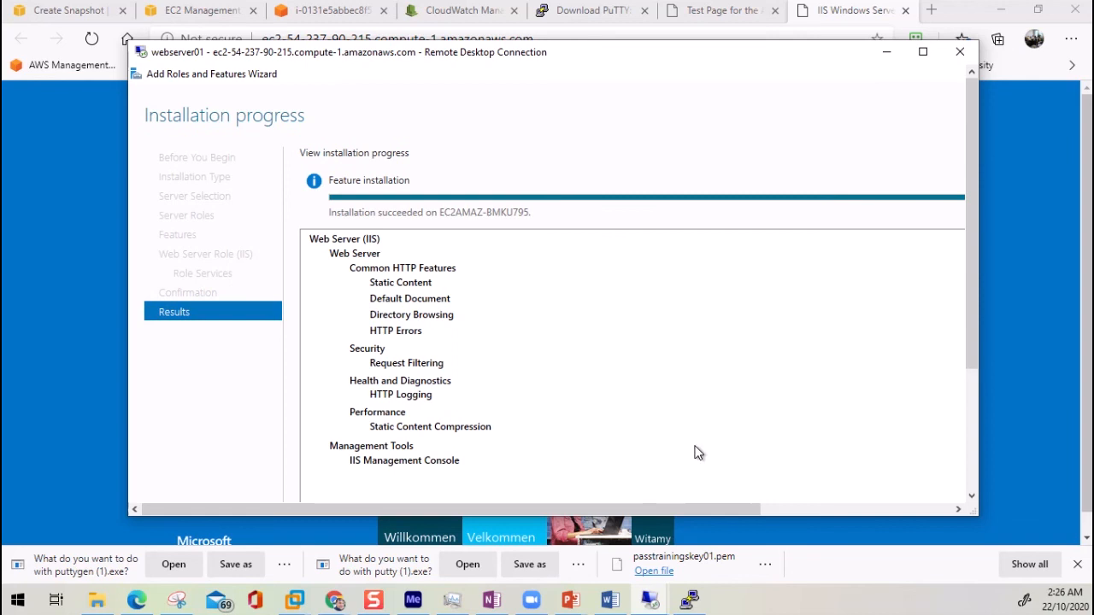
left_click(924, 52)
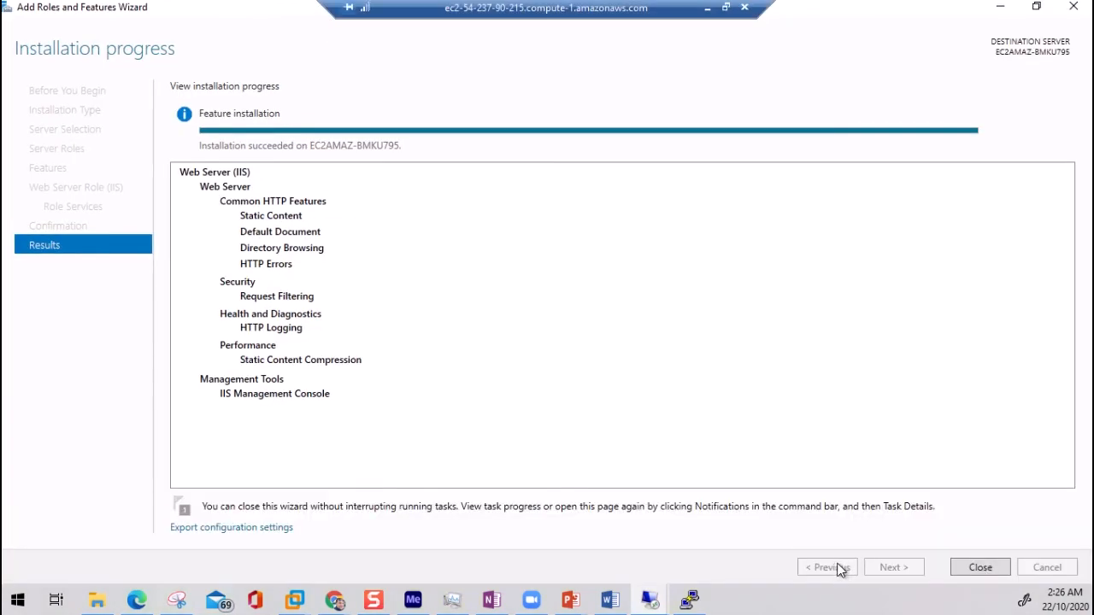
left_click(982, 570)
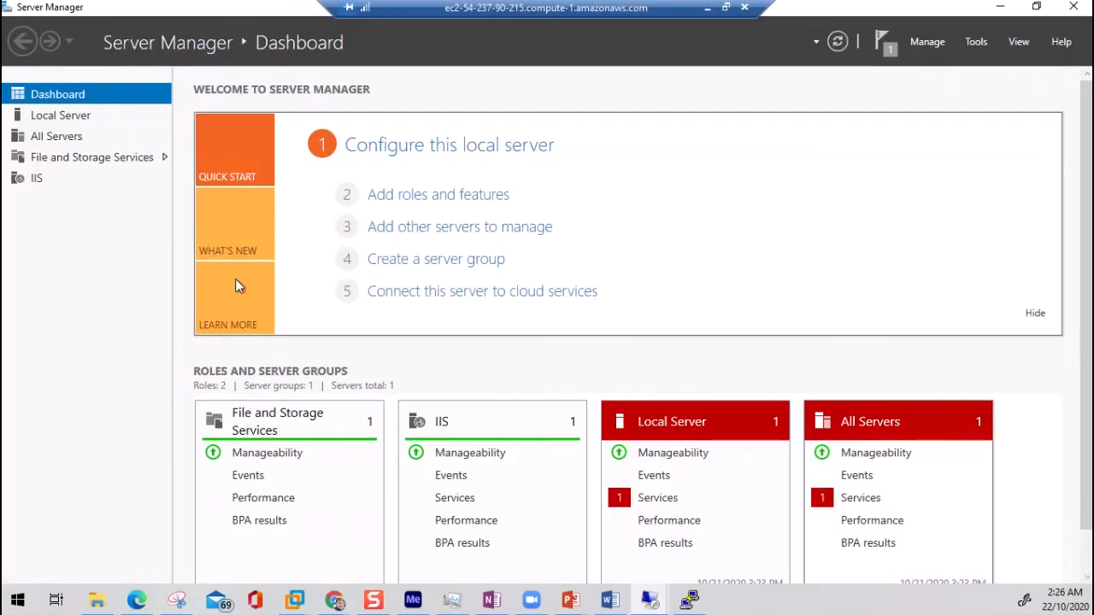
Launch Internet Information Services (IIS) Manager for the server listed under IIS and stop the EC2AMAZ-BMKU795 web server
left_click(23, 182)
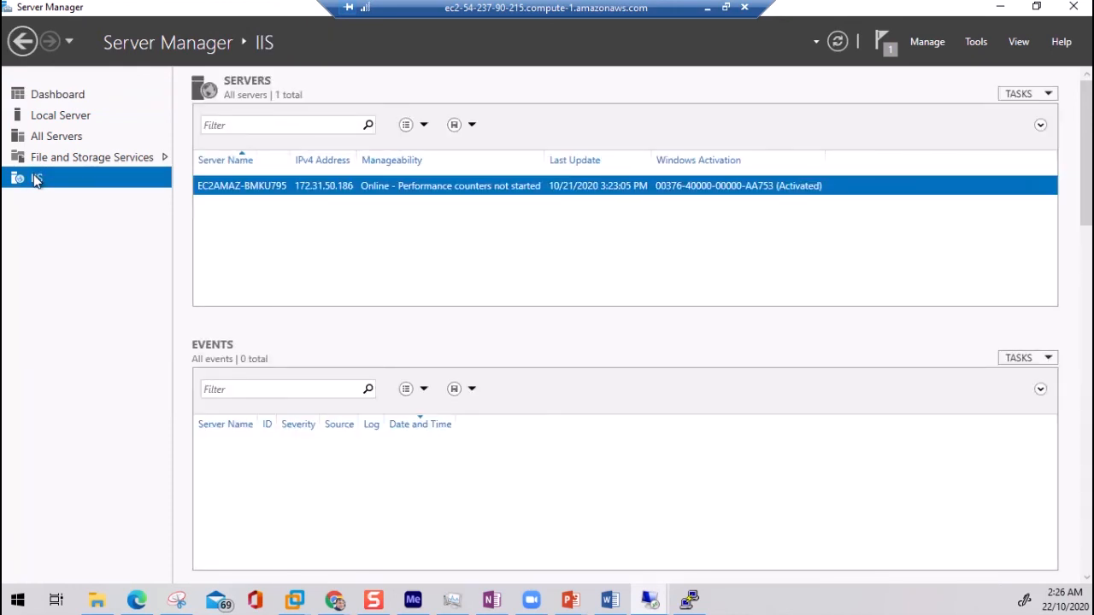
right_click(340, 183)
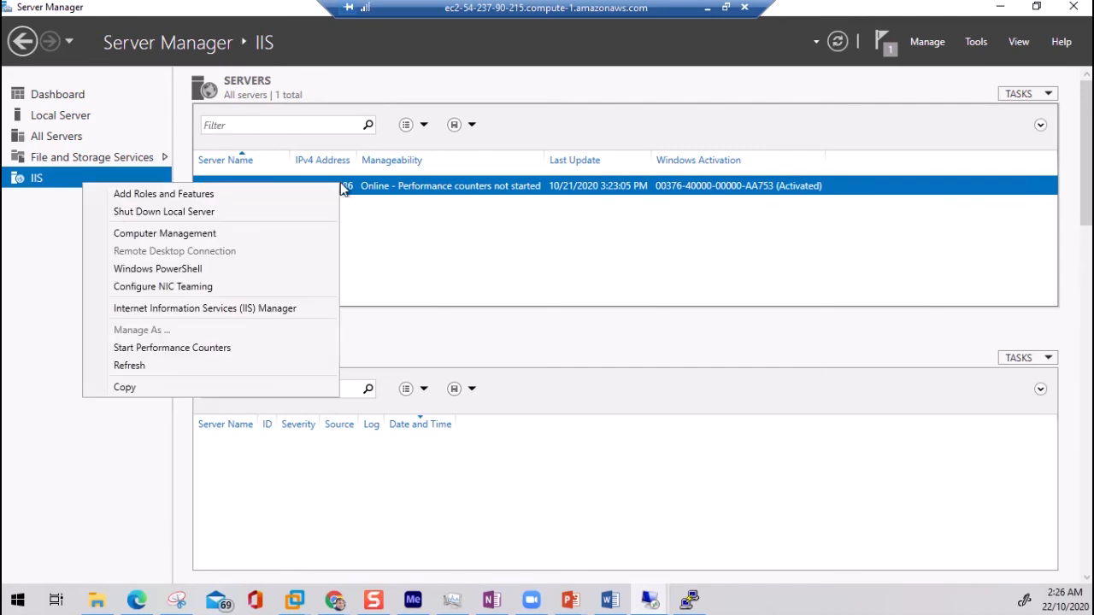
left_click(181, 312)
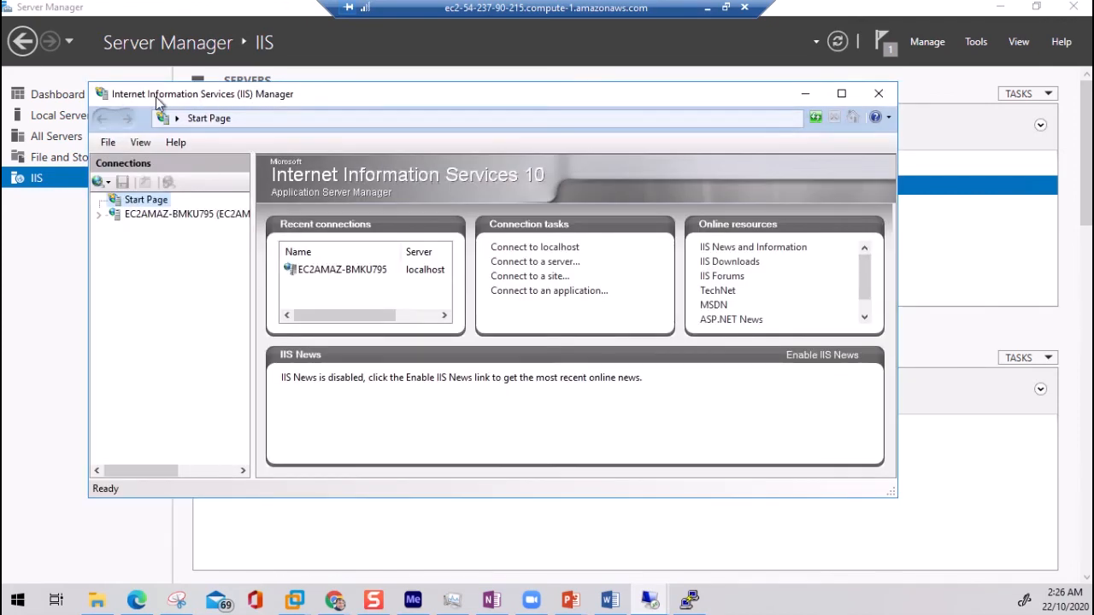
left_click(144, 217)
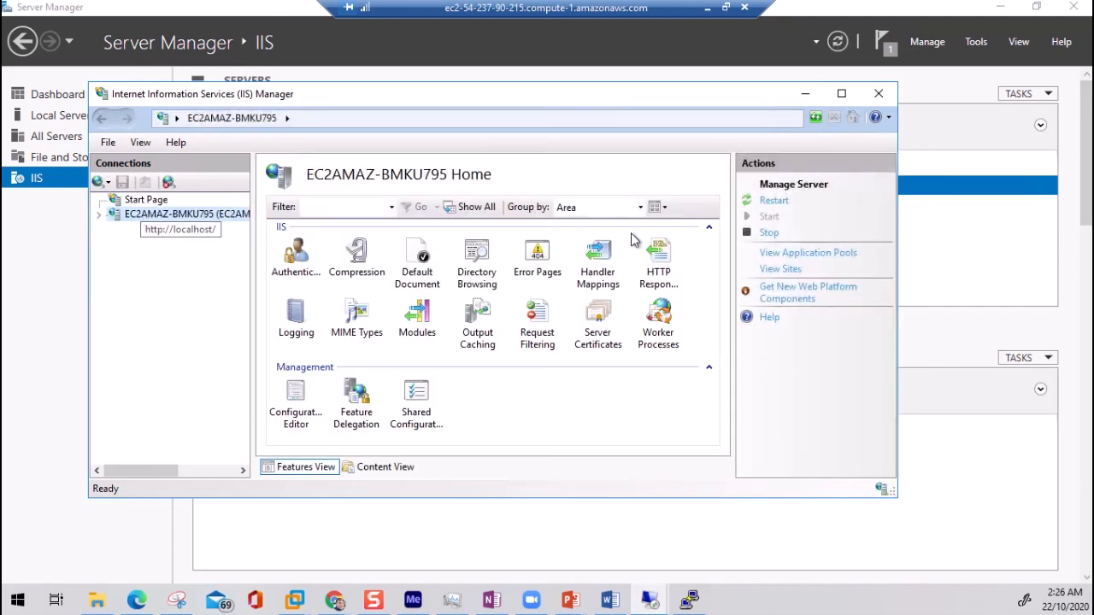
left_click(776, 233)
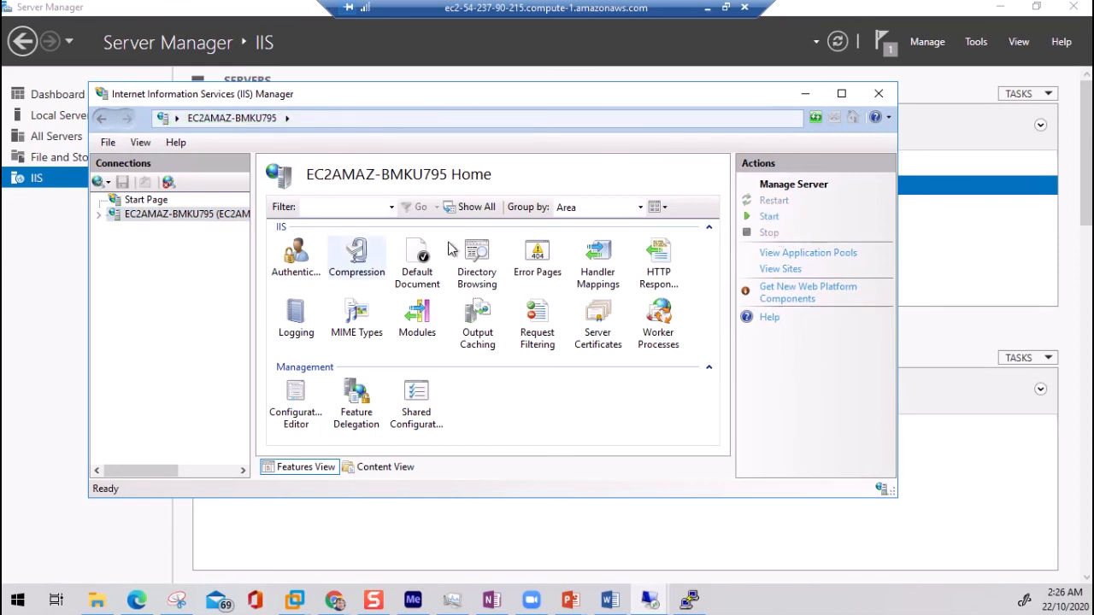
Restore the Remote Desktop session to a smaller window and reload webserver01's public DNS page in Edge
left_click(726, 7)
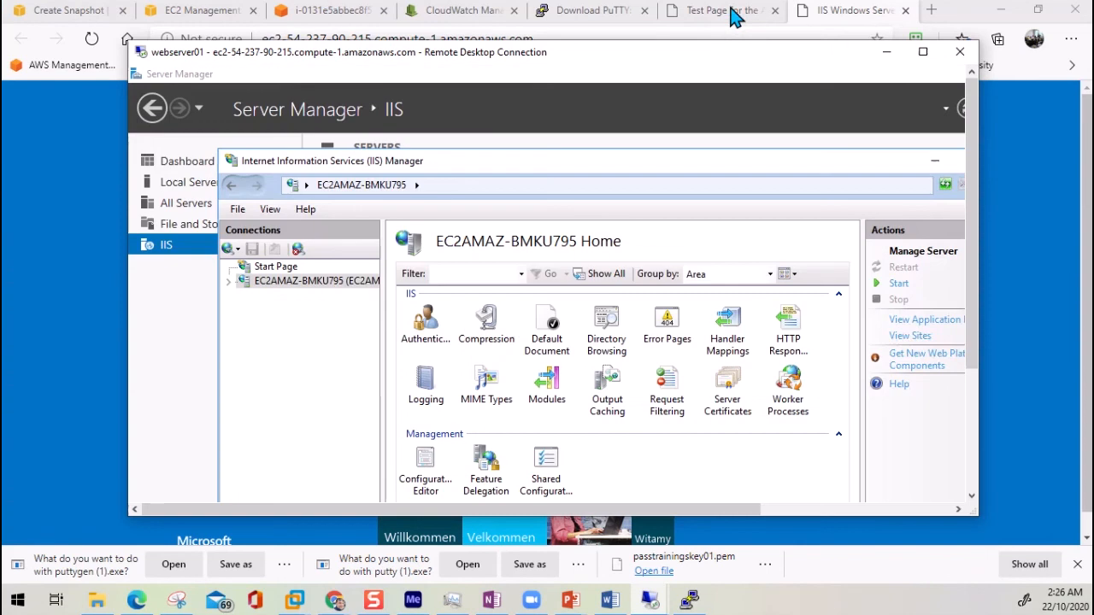
left_click(836, 13)
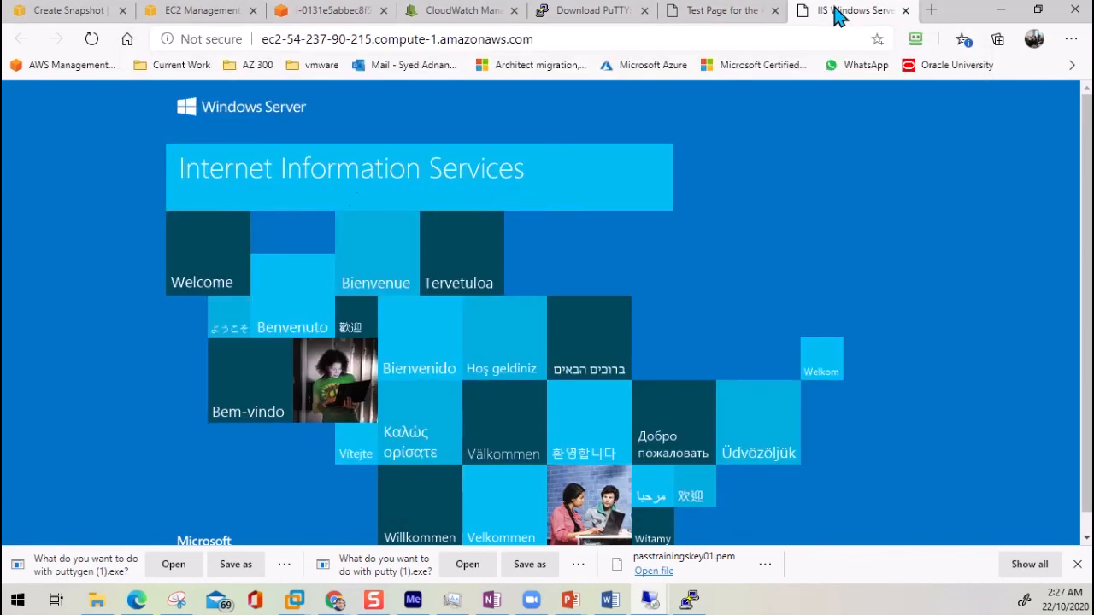
left_click(92, 39)
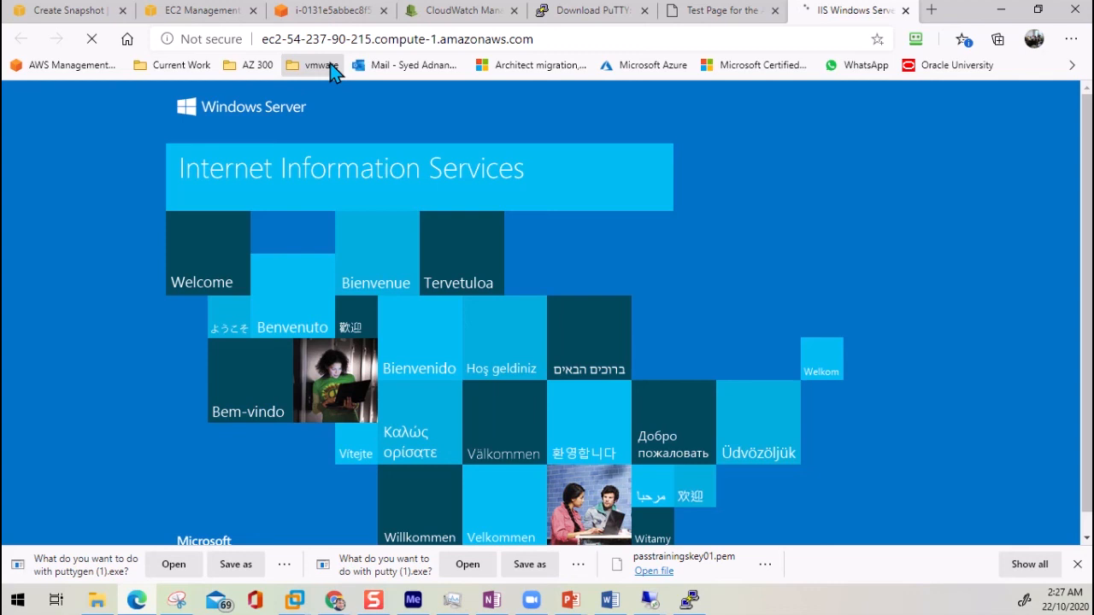
Check launch-wizard-1's inbound rules and the server in IIS Manager, and return to the tab with webserver01's public DNS page
left_click(205, 10)
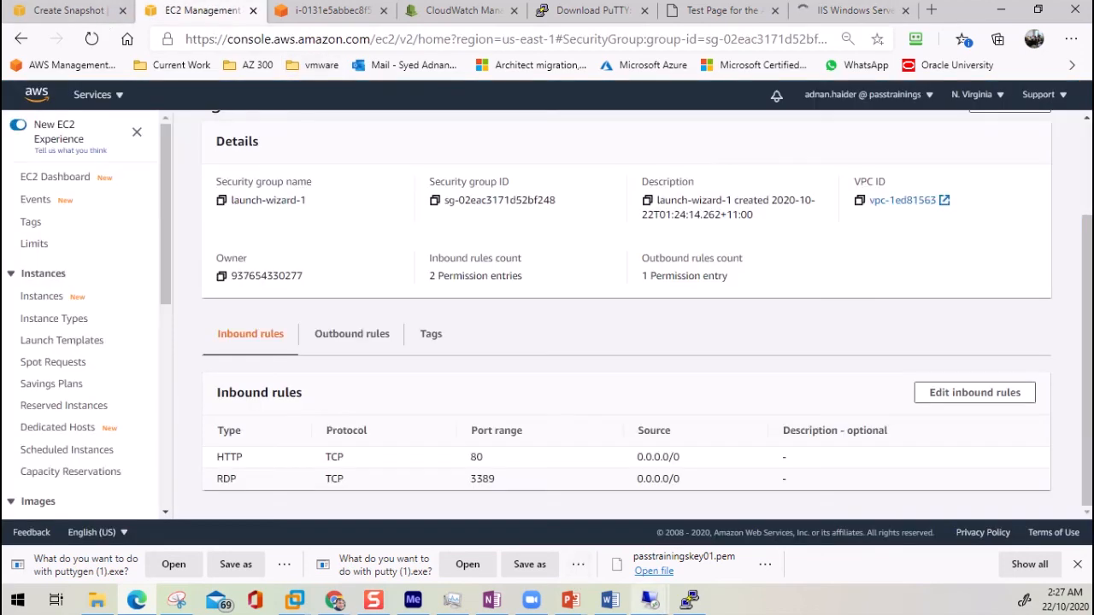
mouse_move(673, 588)
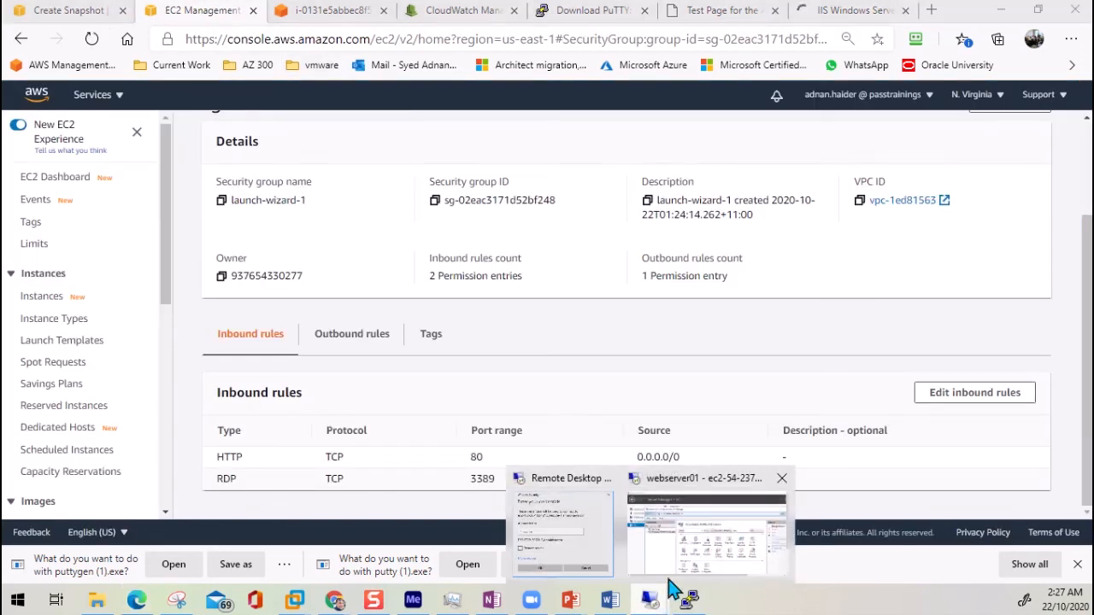
left_click(735, 560)
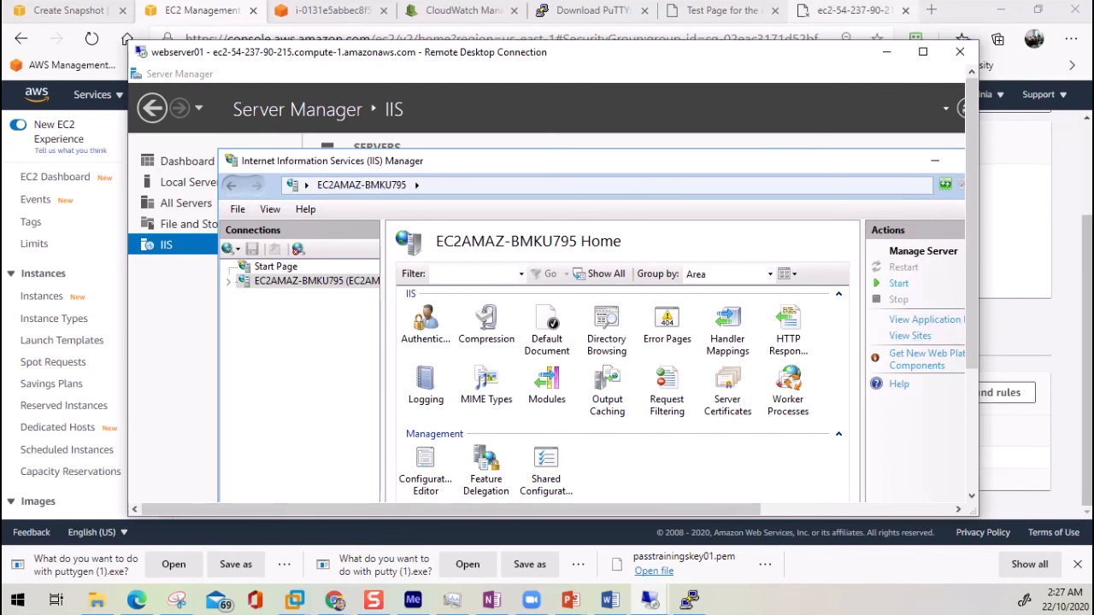
left_click(835, 12)
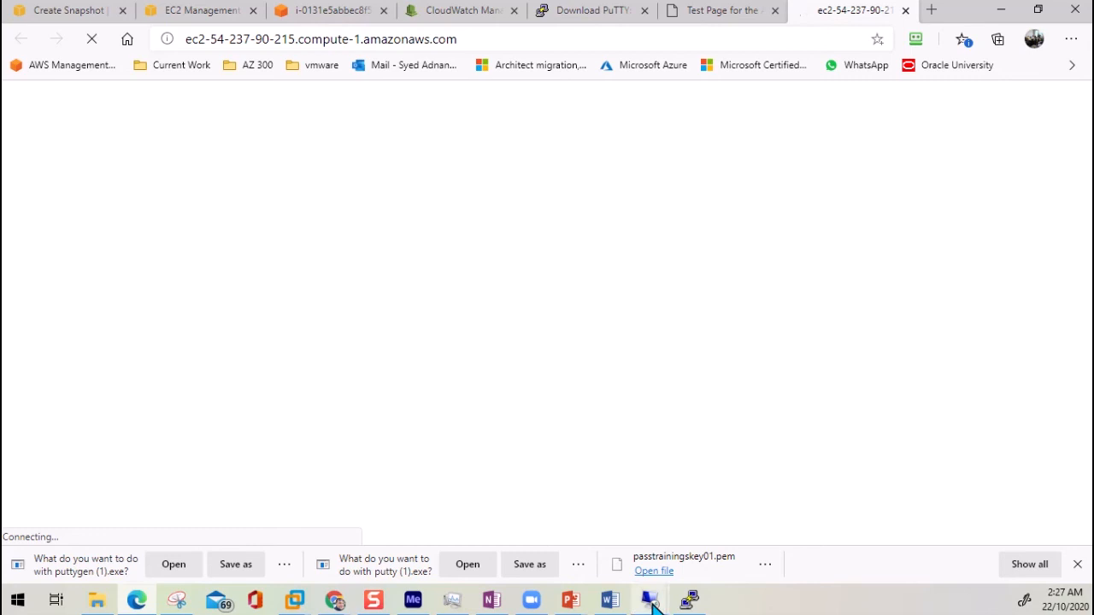
Start the EC2AMAZ-BMKU795 web server in IIS Manager and return to webserver01's public DNS page in Edge
mouse_move(650, 601)
left_click(738, 542)
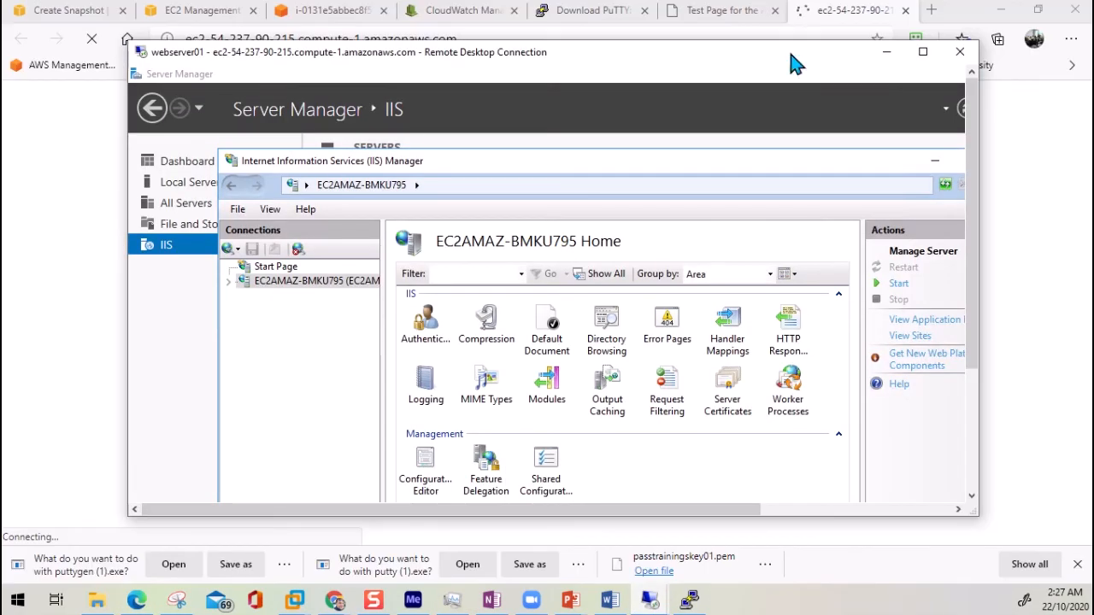
left_click_drag(795, 56, 846, 81)
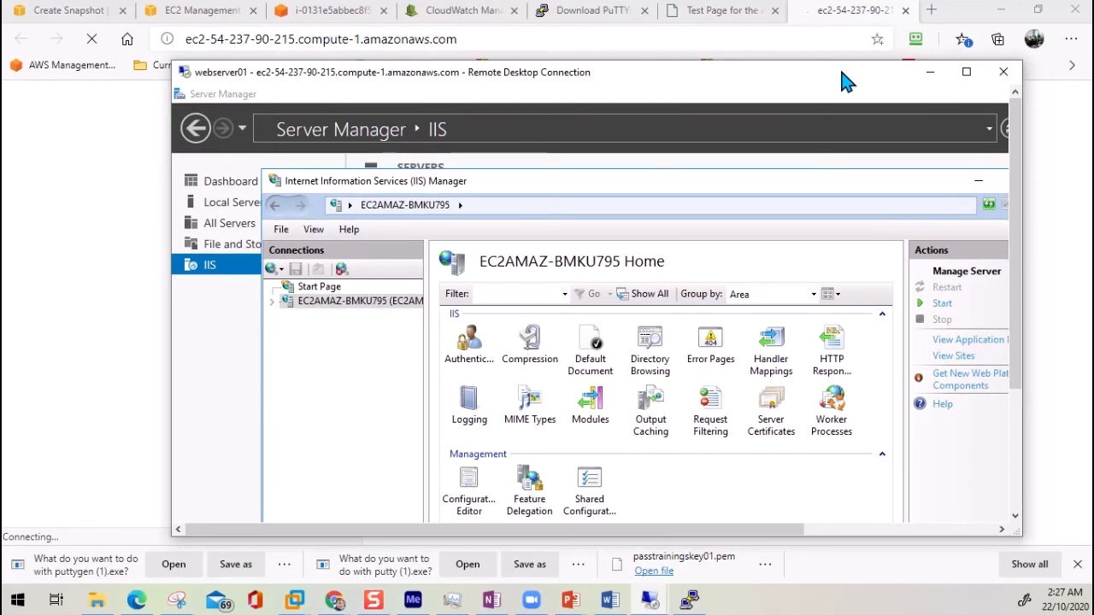
left_click(942, 304)
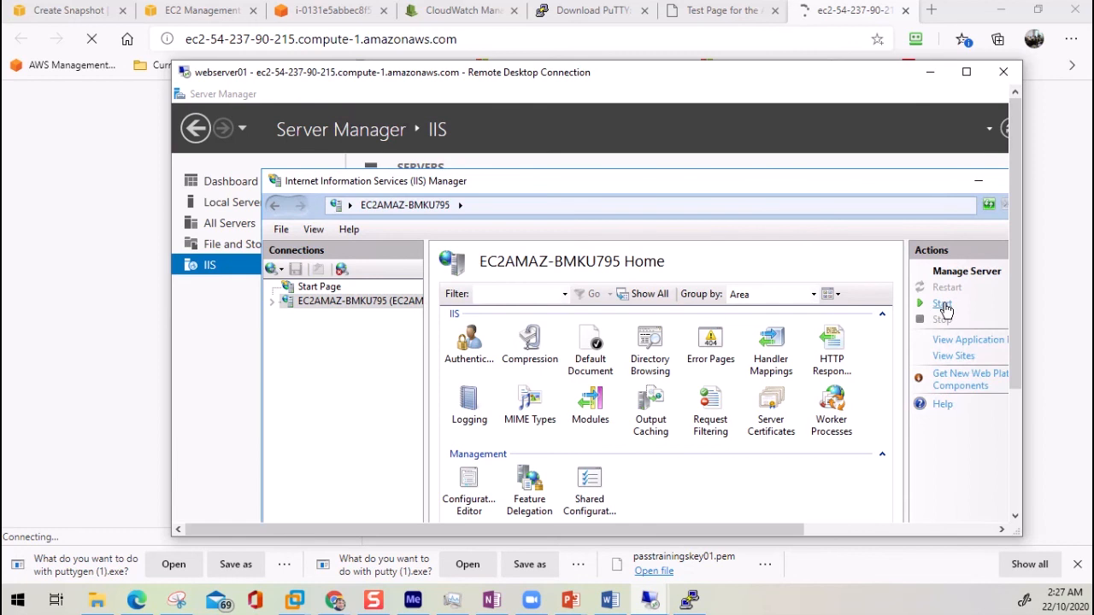
left_click(943, 305)
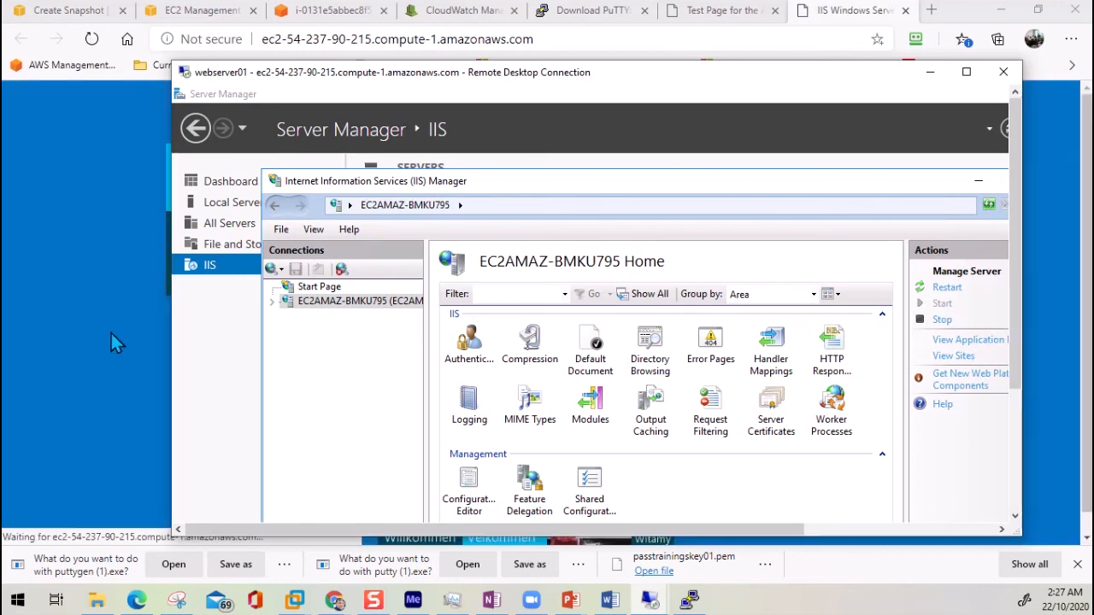
left_click(106, 329)
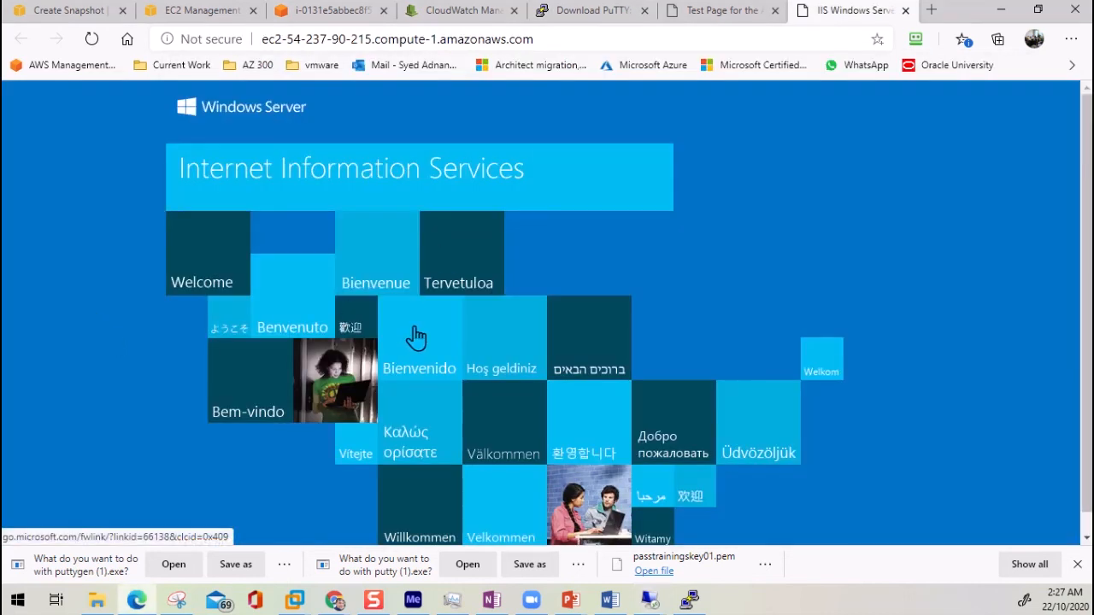